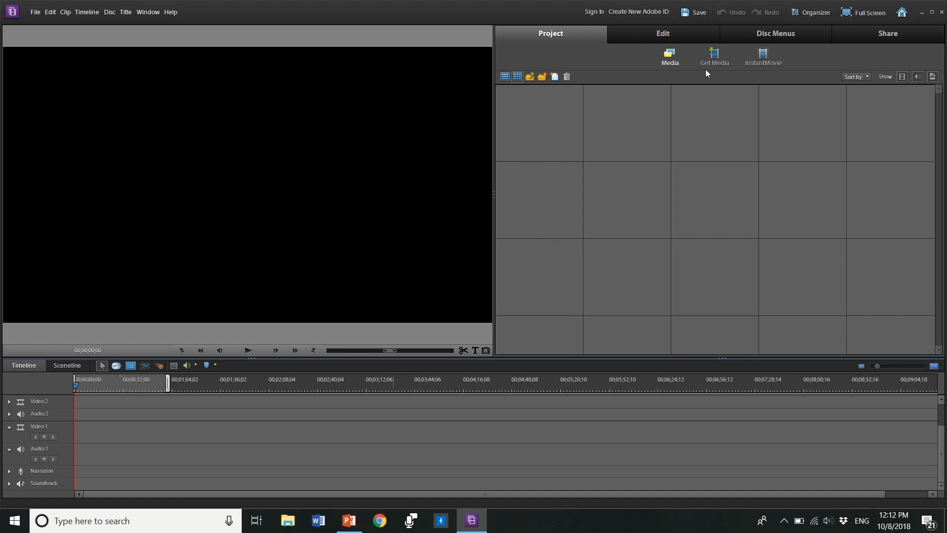
# Step: Import 00183, DJI_0031, Hawaii Desktop, Locker Wallpaper and thought bubble from the SOP folder into the project
pyautogui.click(718, 56)
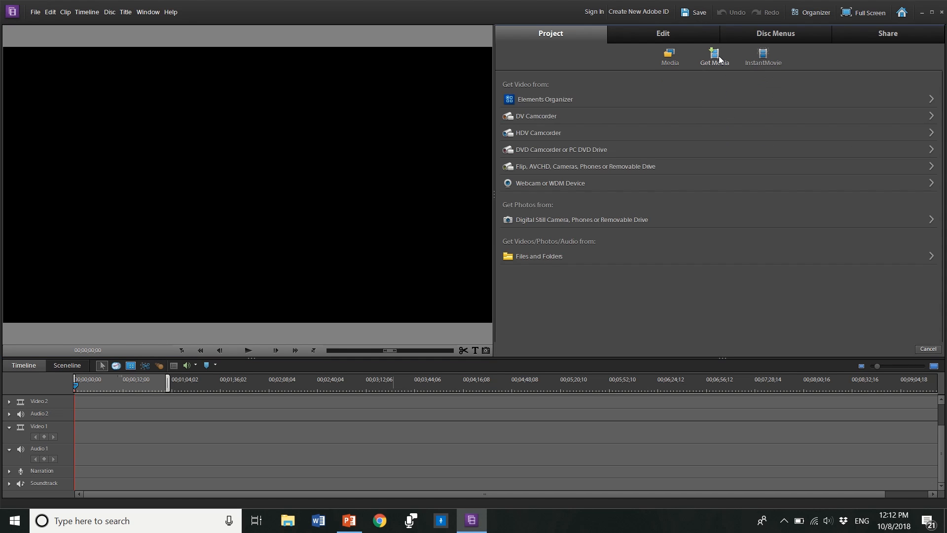
pyautogui.click(549, 256)
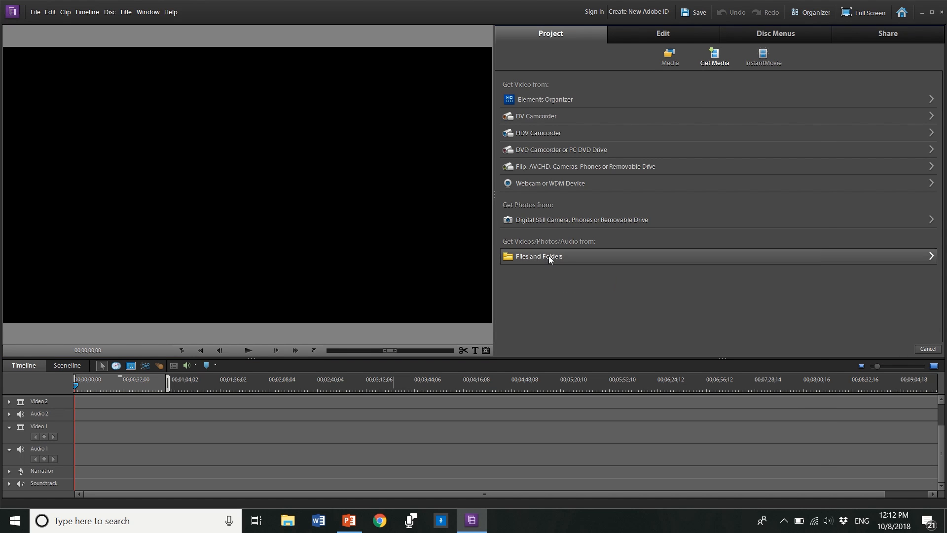
pyautogui.click(428, 155)
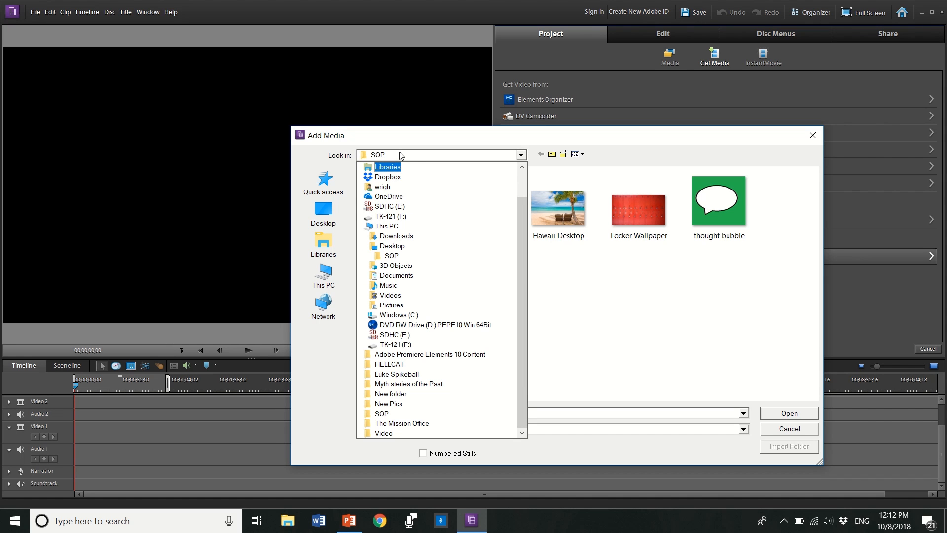
pyautogui.click(404, 157)
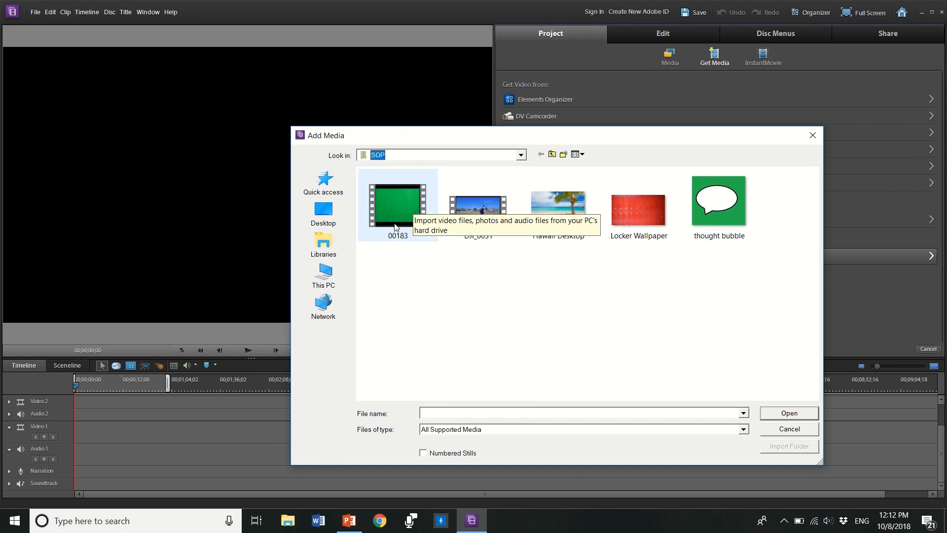
pyautogui.click(398, 186)
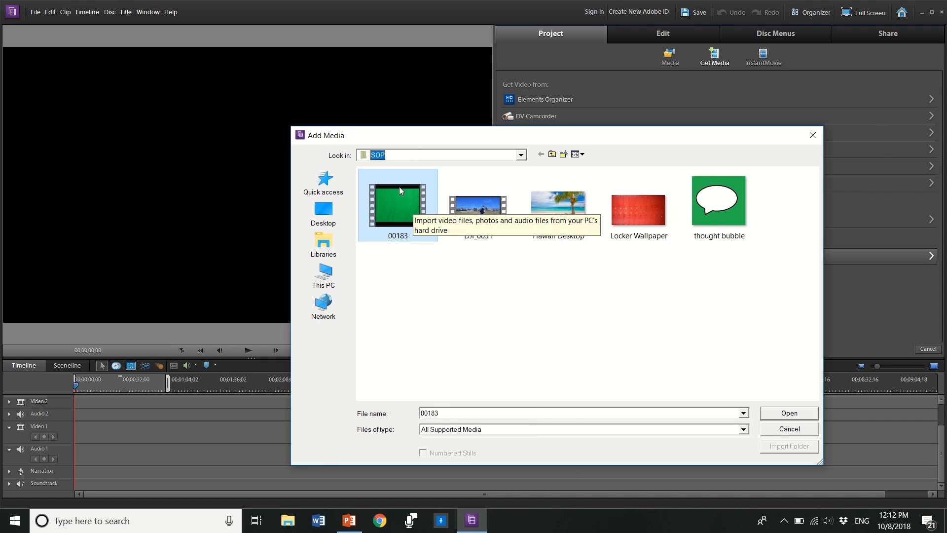
pyautogui.hotkey('shift', 'Right')
pyautogui.hotkey('shift', 'Right')
pyautogui.hotkey('shift', 'Right')
pyautogui.hotkey('shift', 'Right')
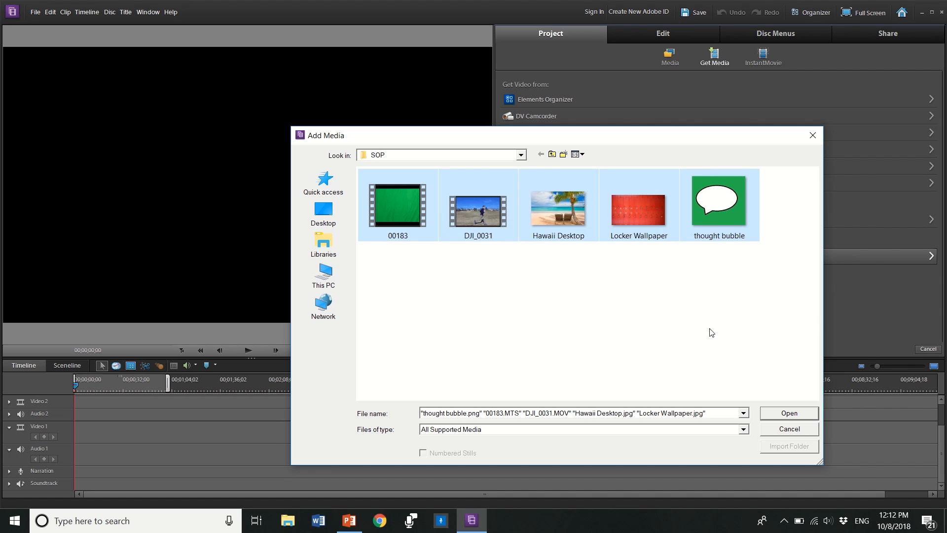
pyautogui.click(788, 413)
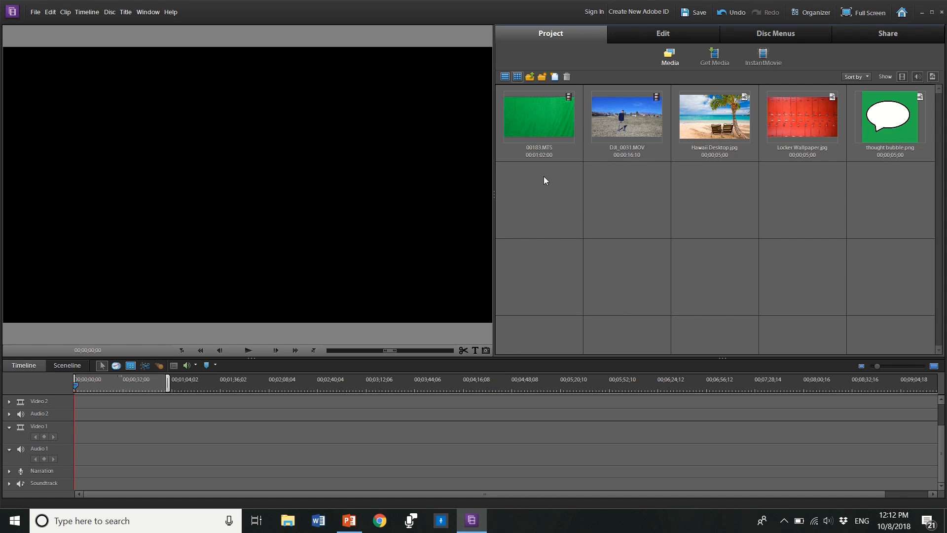
# Step: Place the green screen clip 00183.MTS at the start of the Video 2 track, with its audio on Audio 2
pyautogui.moveTo(543, 114); pyautogui.dragTo(69, 432)
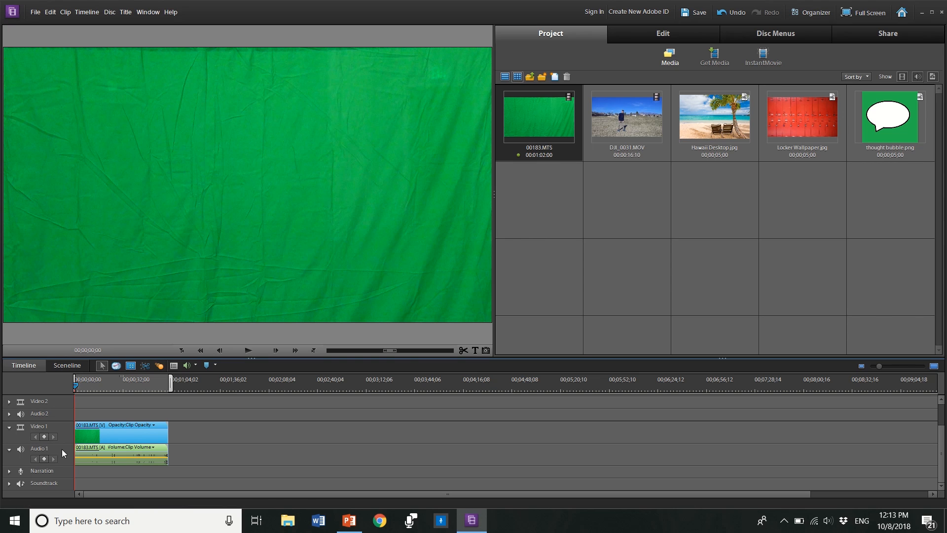
pyautogui.moveTo(84, 426); pyautogui.dragTo(87, 402)
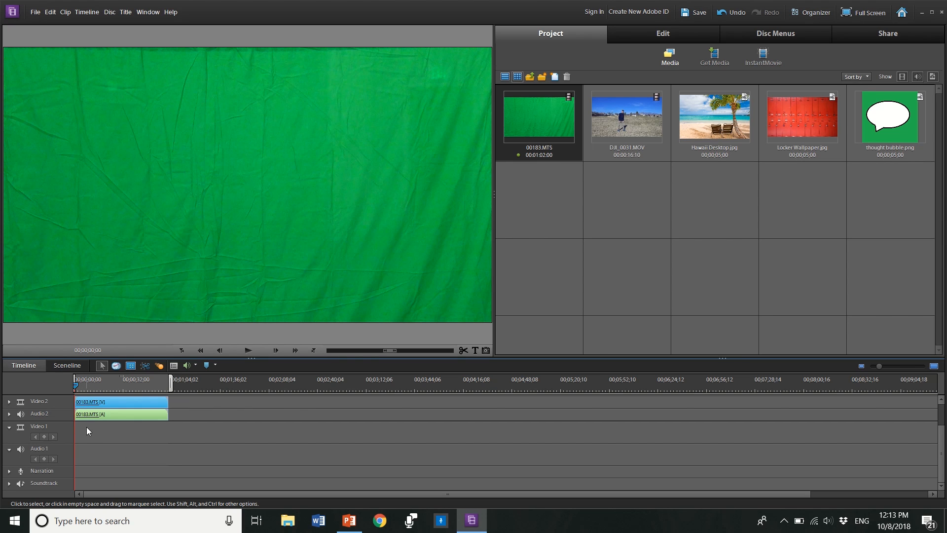
# Step: Place Locker Wallpaper.jpg at the start of Video 1 and extend it to match the length of the 00183.MTS clip
pyautogui.moveTo(792, 117); pyautogui.dragTo(776, 143)
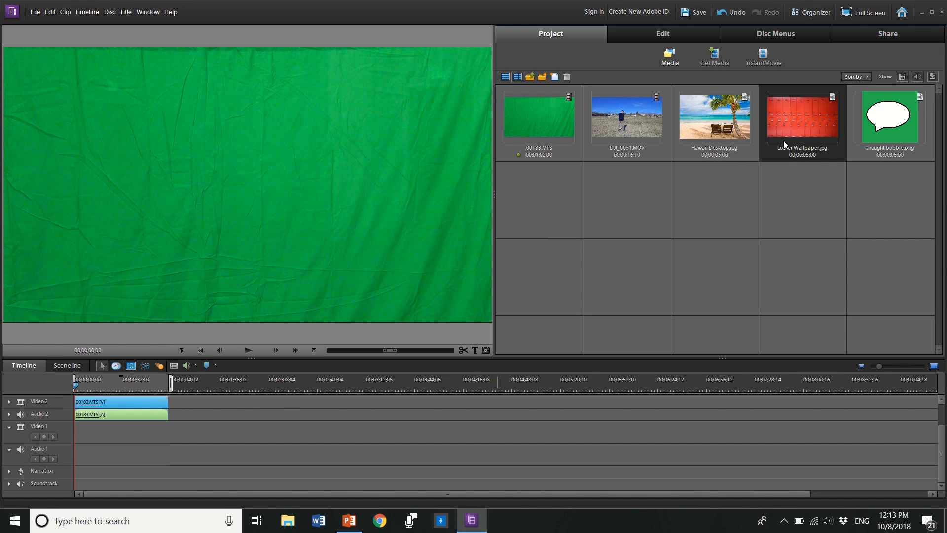
pyautogui.moveTo(802, 120); pyautogui.dragTo(255, 422)
pyautogui.moveTo(181, 434); pyautogui.dragTo(69, 429)
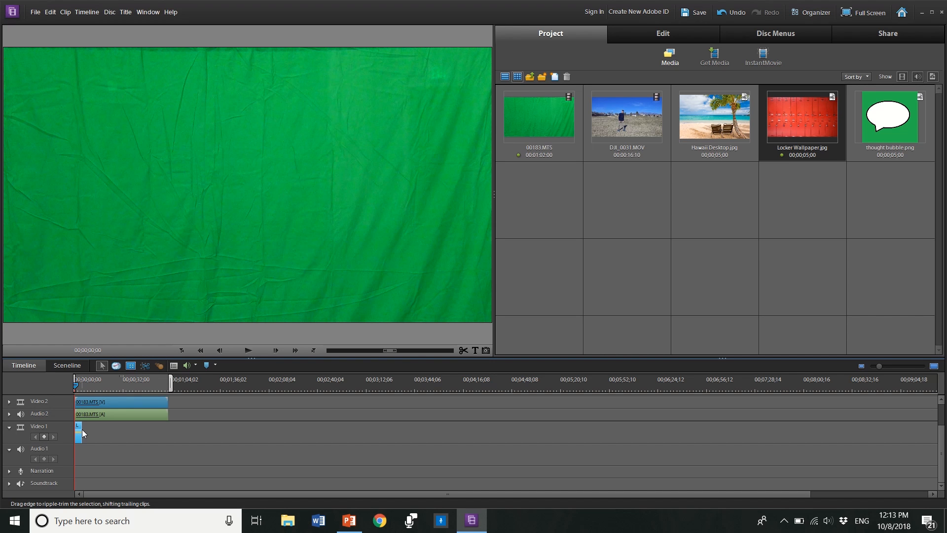
pyautogui.moveTo(82, 429); pyautogui.dragTo(167, 432)
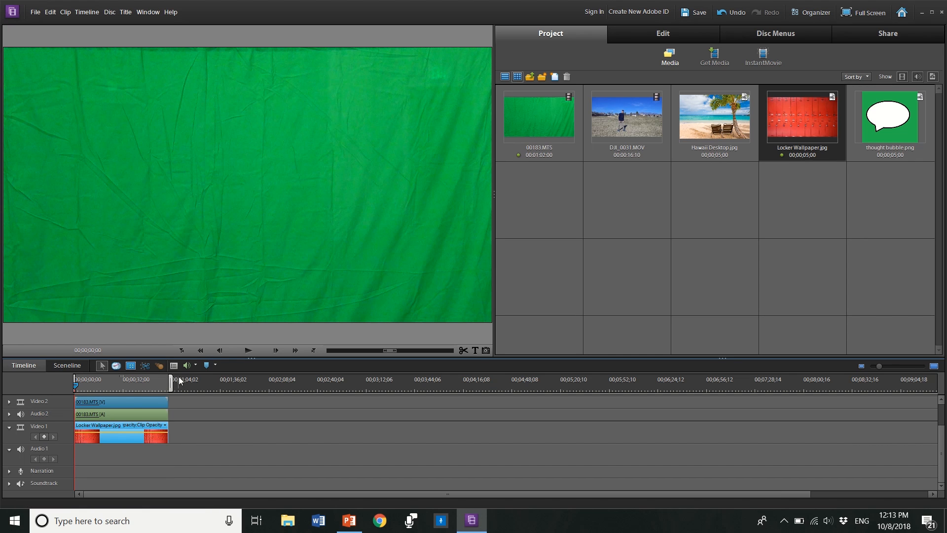
# Step: Apply the Green Screen Key effect to the 00183.MTS clip on Video 2
pyautogui.click(100, 402)
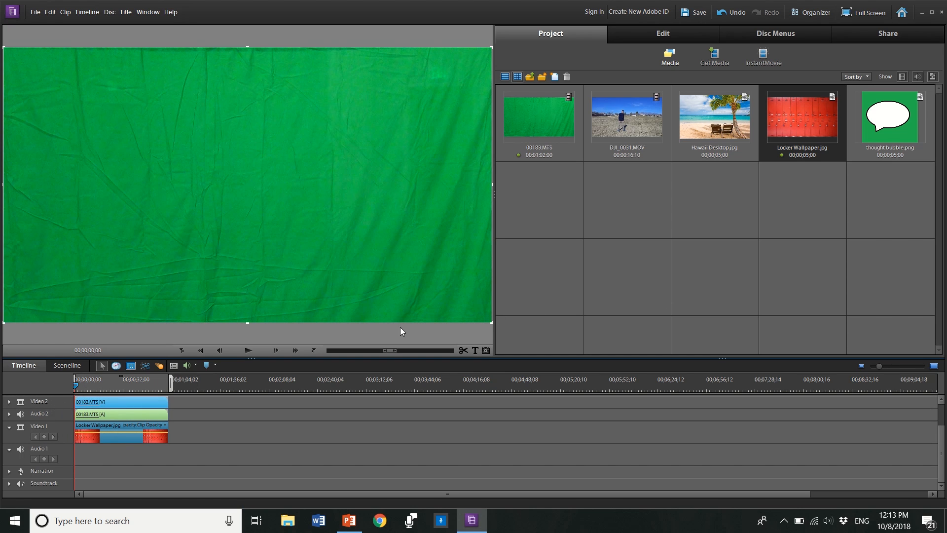
pyautogui.click(671, 37)
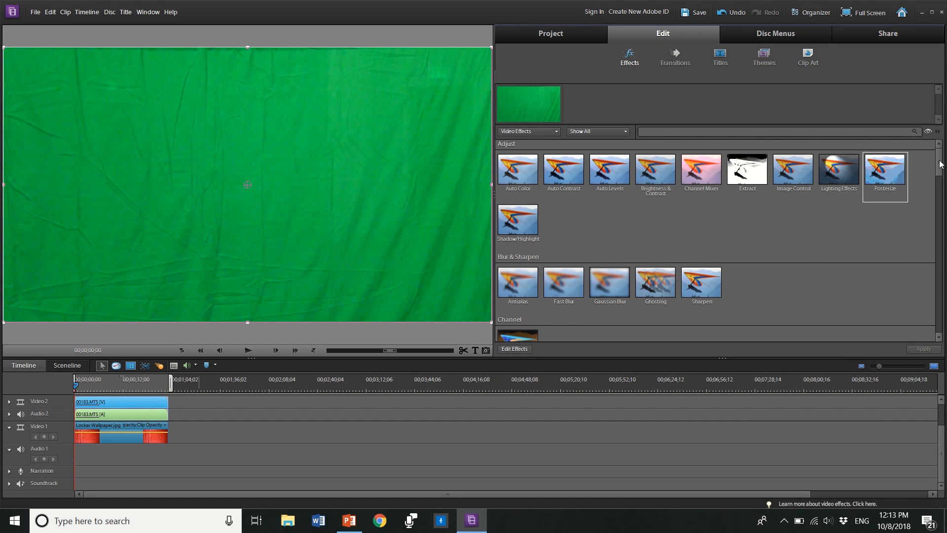
pyautogui.scroll(-1, 940, 169)
pyautogui.scroll(-10, 938, 169)
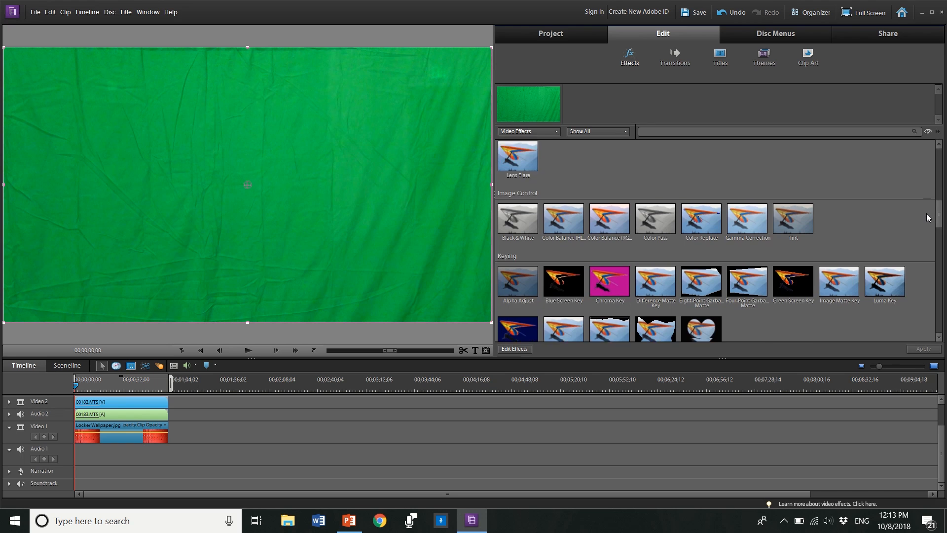
pyautogui.scroll(-3, 929, 221)
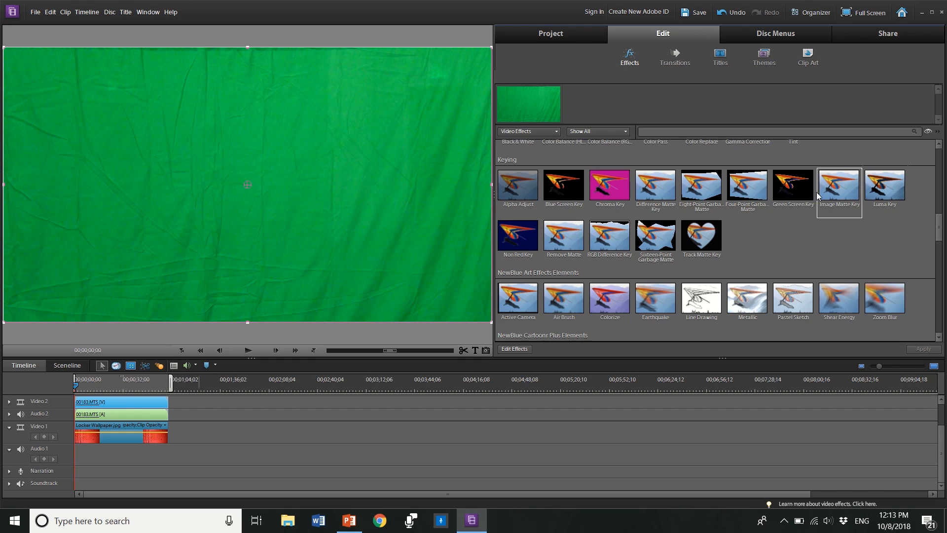
pyautogui.click(793, 185)
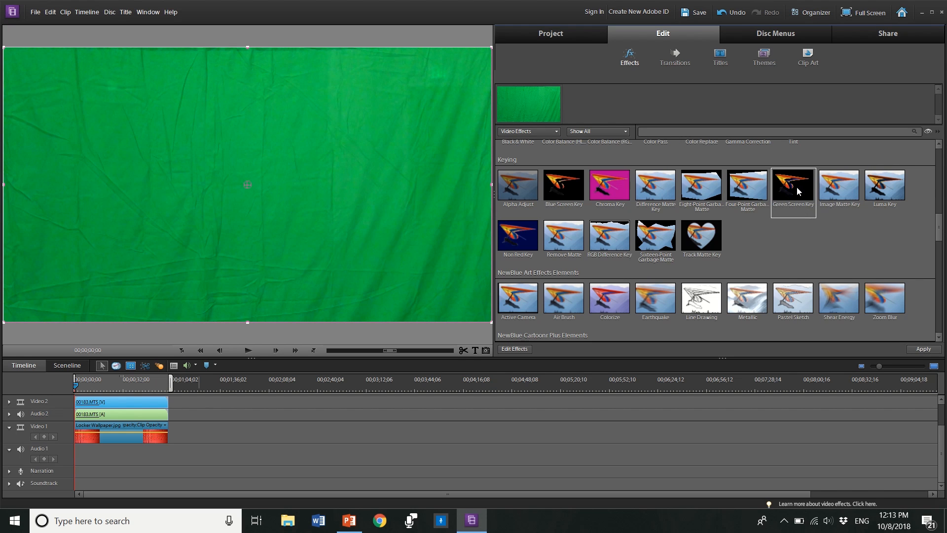
pyautogui.click(923, 350)
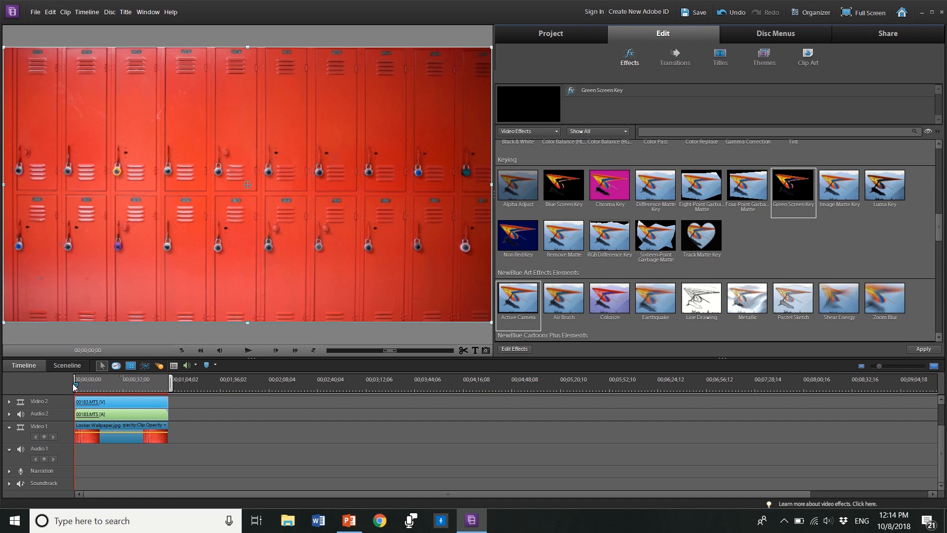
# Step: Preview the clip at about 00;00;09;03 and set its Green Screen Key threshold to 39.6% and cutoff to 35.4%
pyautogui.moveTo(76, 385)
pyautogui.mouseDown()
pyautogui.moveTo(100, 384)
pyautogui.moveTo(88, 389)
pyautogui.mouseUp()
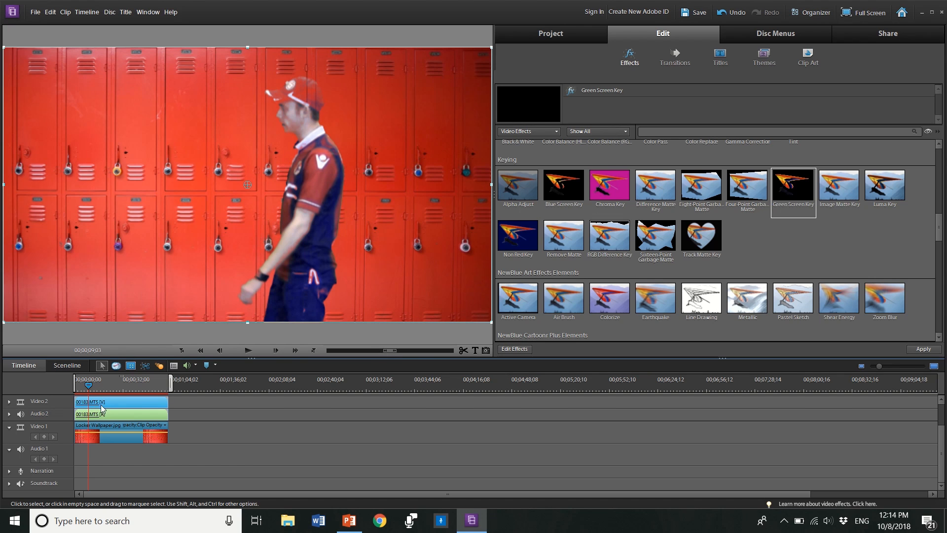
pyautogui.click(513, 350)
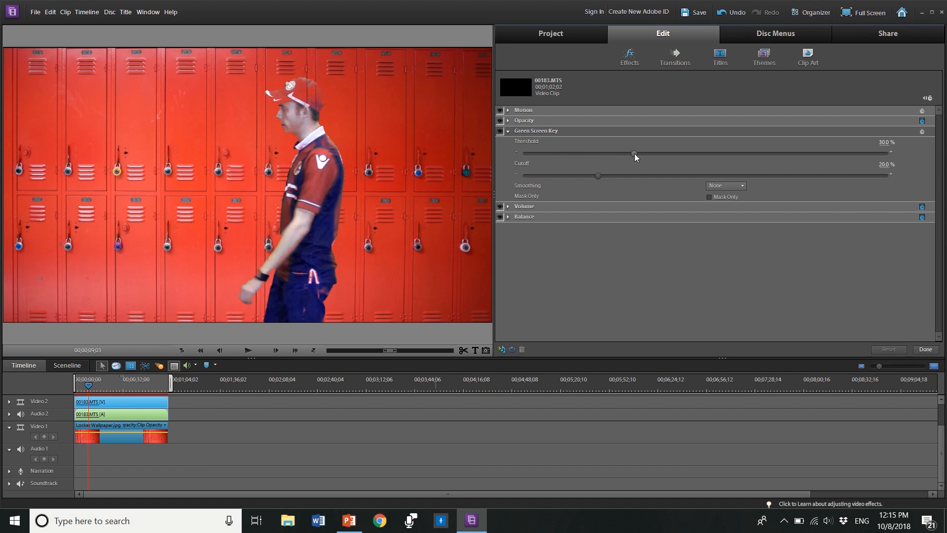
pyautogui.moveTo(626, 155); pyautogui.dragTo(683, 165)
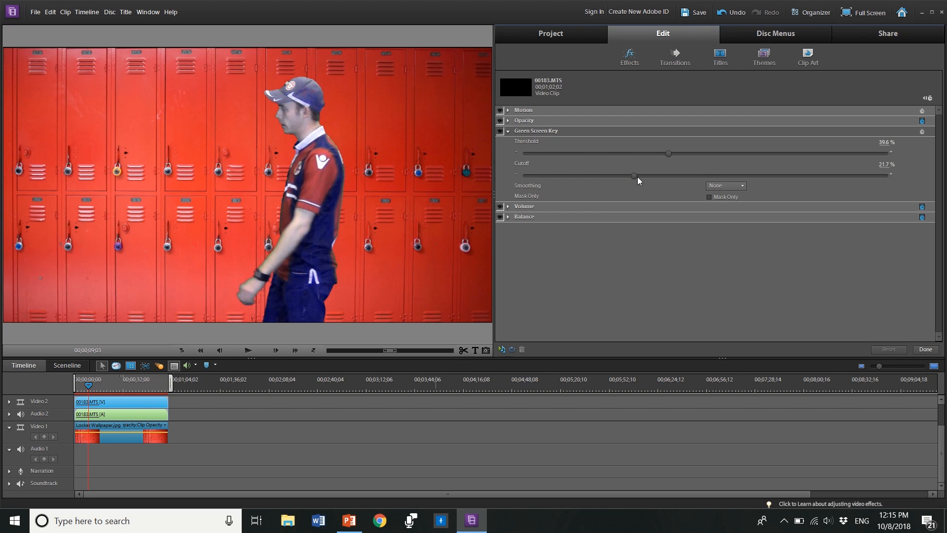
pyautogui.moveTo(652, 172); pyautogui.dragTo(674, 176)
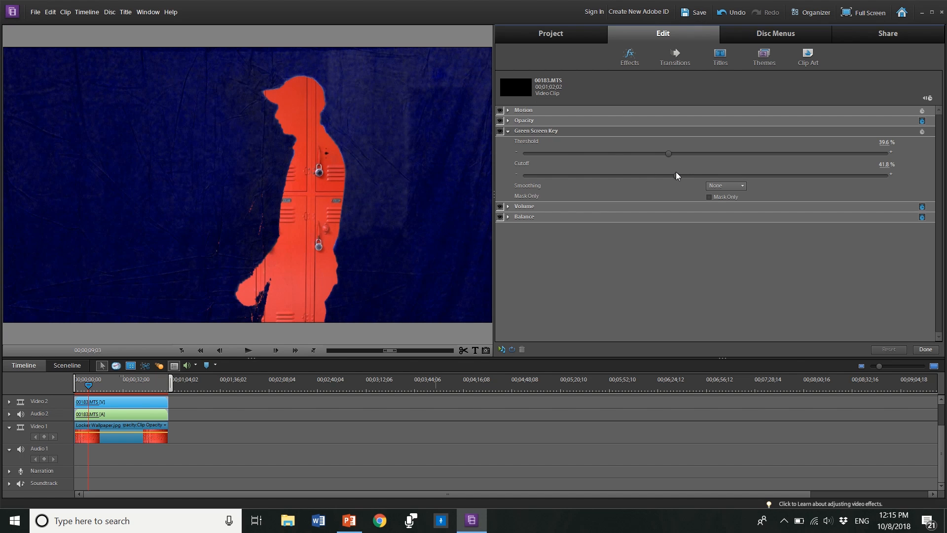
pyautogui.moveTo(670, 173); pyautogui.dragTo(668, 178)
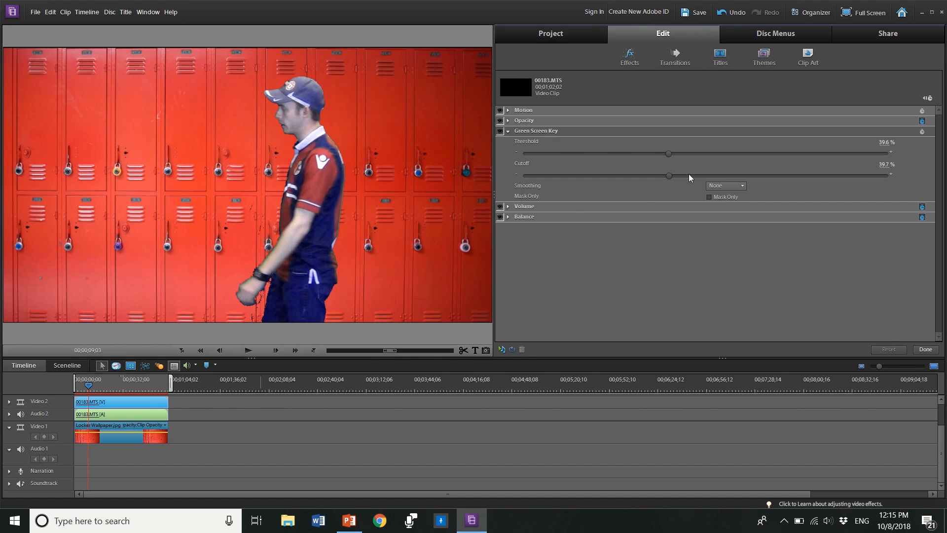
pyautogui.moveTo(671, 173); pyautogui.dragTo(618, 194)
pyautogui.moveTo(630, 192); pyautogui.dragTo(654, 185)
# Step: Scrub the timeline around 00;00;21 to check the keyed person against the locker background
pyautogui.moveTo(88, 385)
pyautogui.mouseDown()
pyautogui.moveTo(75, 389)
pyautogui.moveTo(111, 384)
pyautogui.mouseUp()
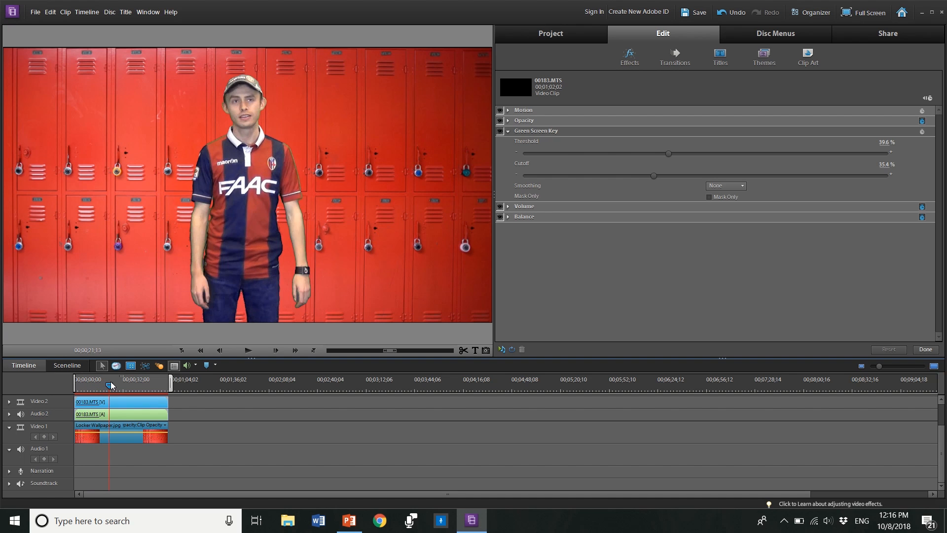
pyautogui.moveTo(110, 381); pyautogui.dragTo(108, 383)
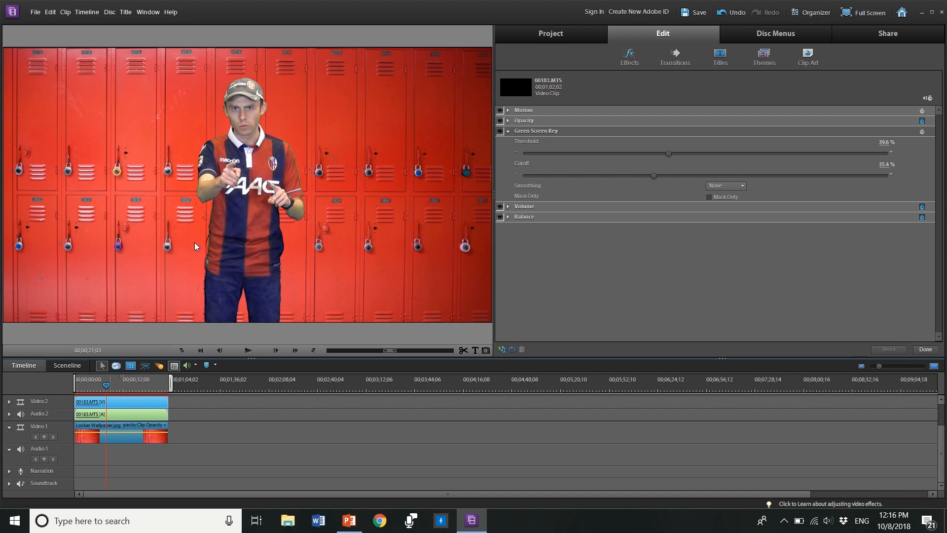
pyautogui.moveTo(105, 387); pyautogui.dragTo(108, 387)
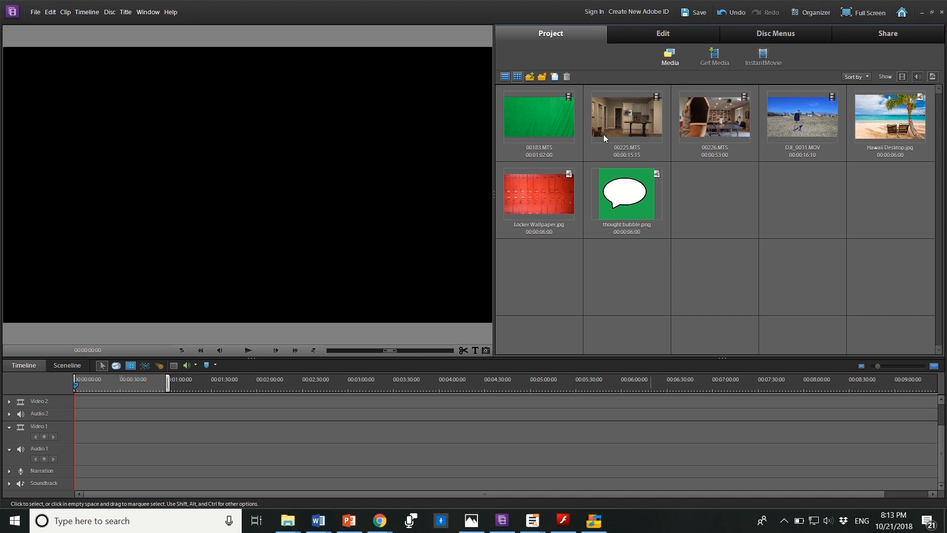
# Step: Place 00225.MTS at the start of Video 1 and change the project settings to match the clip
pyautogui.click(629, 108)
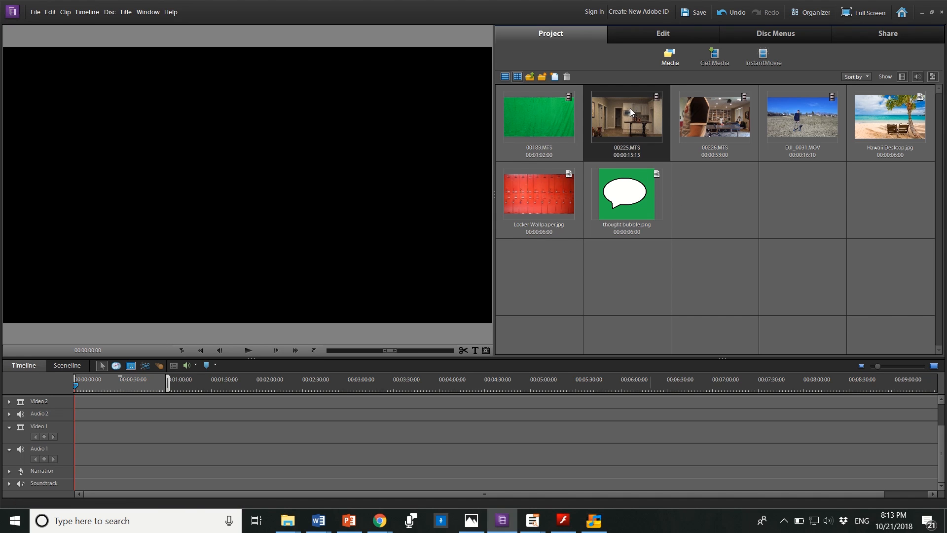
pyautogui.moveTo(627, 117); pyautogui.dragTo(69, 434)
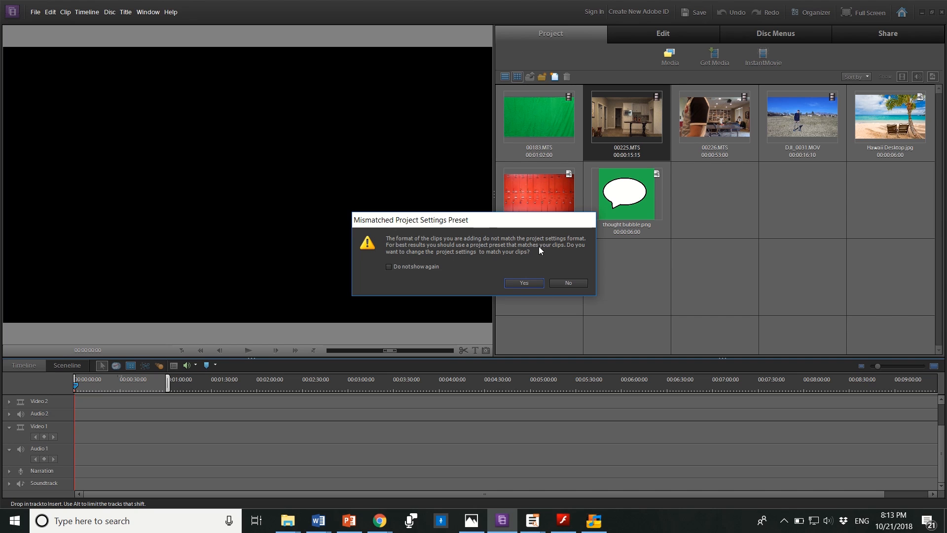
pyautogui.click(522, 283)
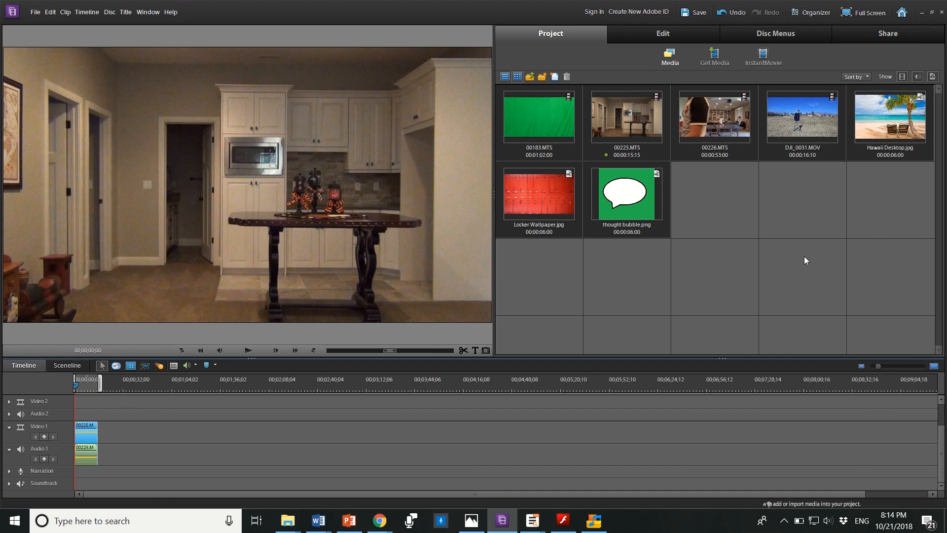
# Step: Place thought bubble.png at the start of Video 2 with SmartFix but without Videomerge, and scale it down to roughly a quarter in the preview
pyautogui.click(642, 197)
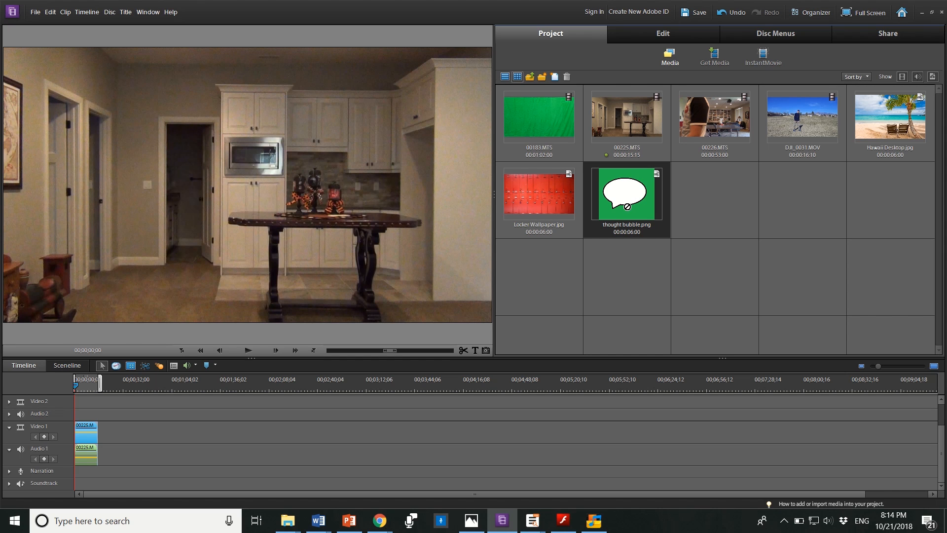
pyautogui.moveTo(230, 371); pyautogui.dragTo(72, 403)
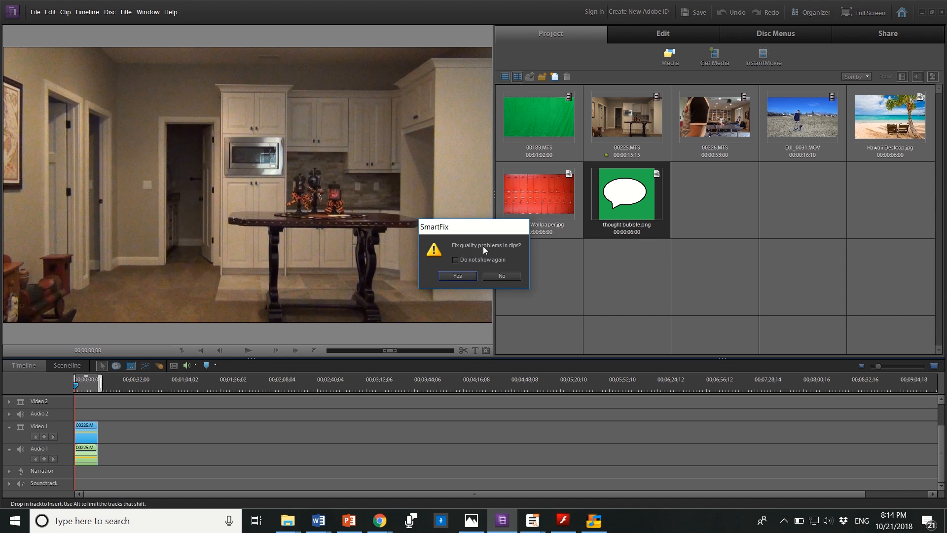
pyautogui.click(462, 275)
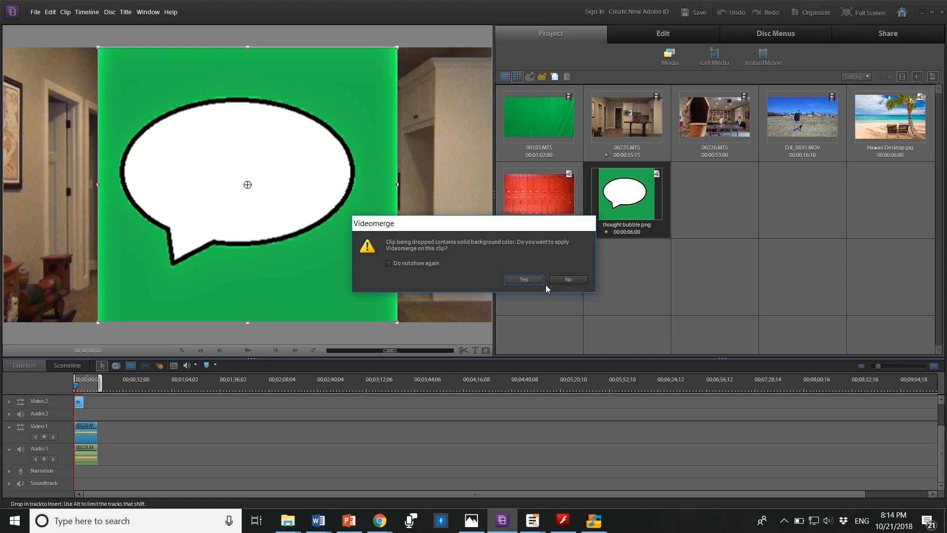
pyautogui.click(576, 279)
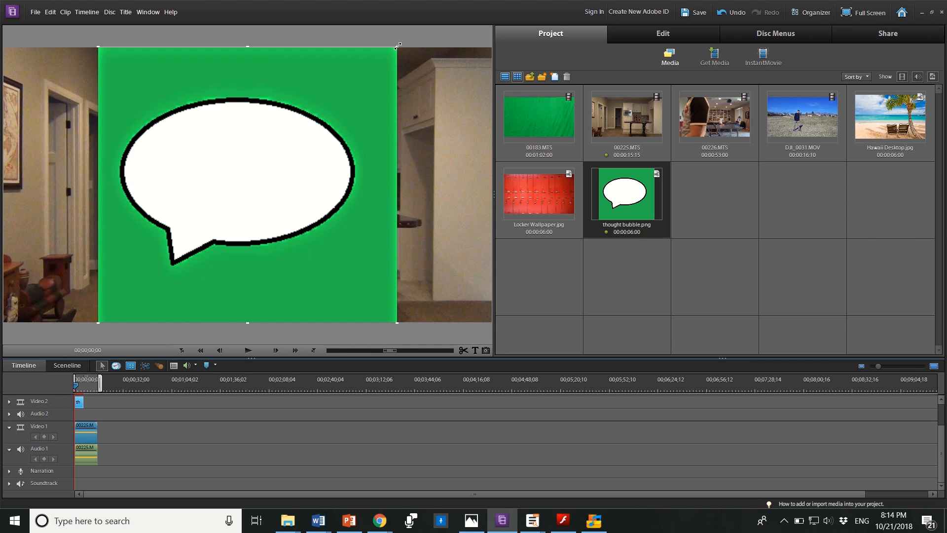
pyautogui.moveTo(398, 46); pyautogui.dragTo(299, 147)
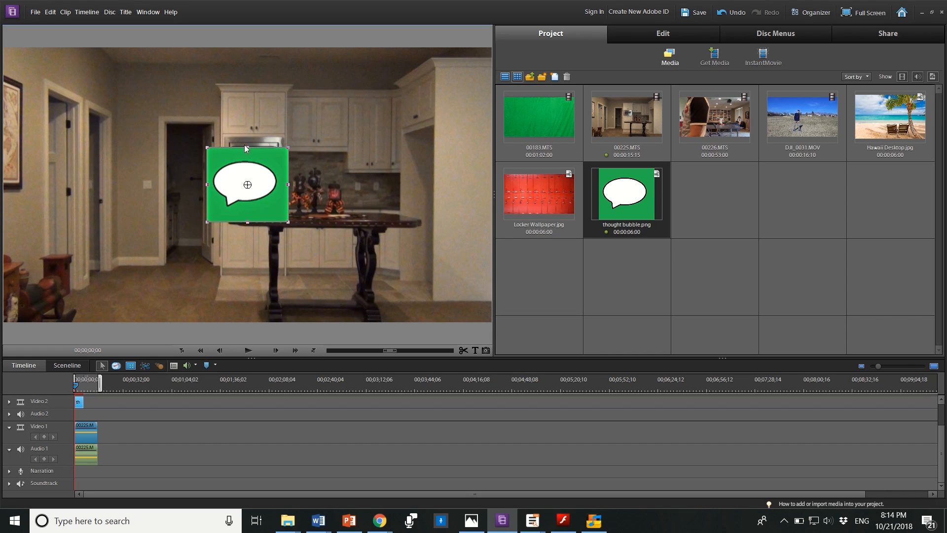
pyautogui.click(261, 169)
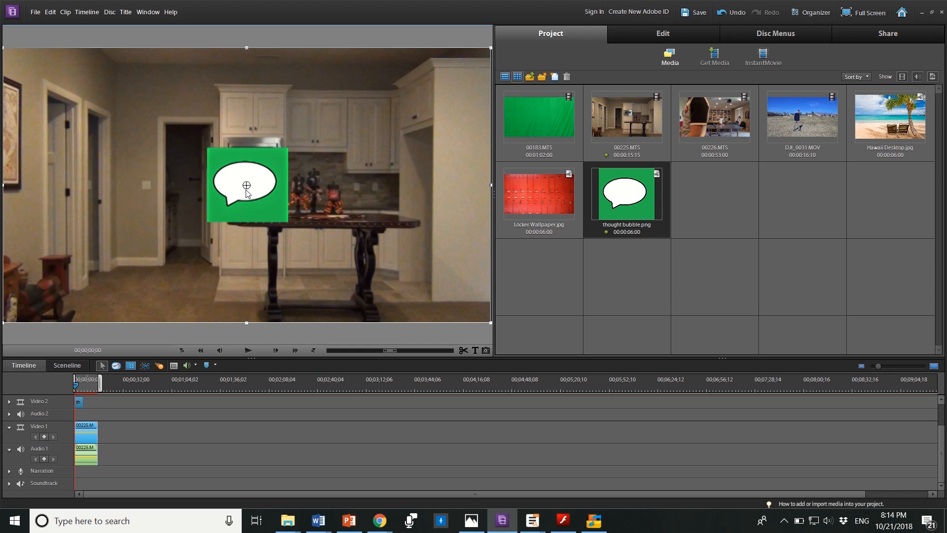
# Step: Undo the accidental shift of the kitchen clip and move the thought bubble image up above the doorway in the preview
pyautogui.moveTo(246, 186); pyautogui.dragTo(209, 151)
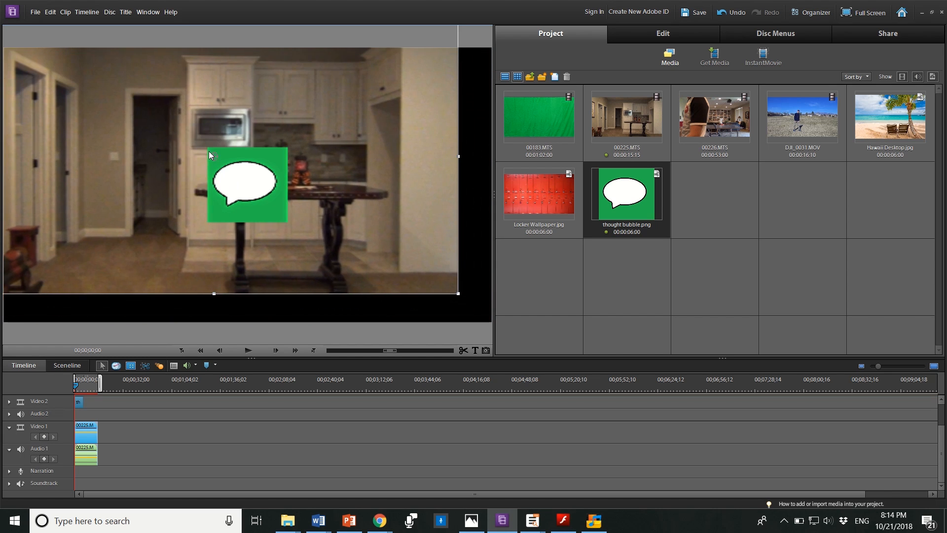
pyautogui.click(724, 14)
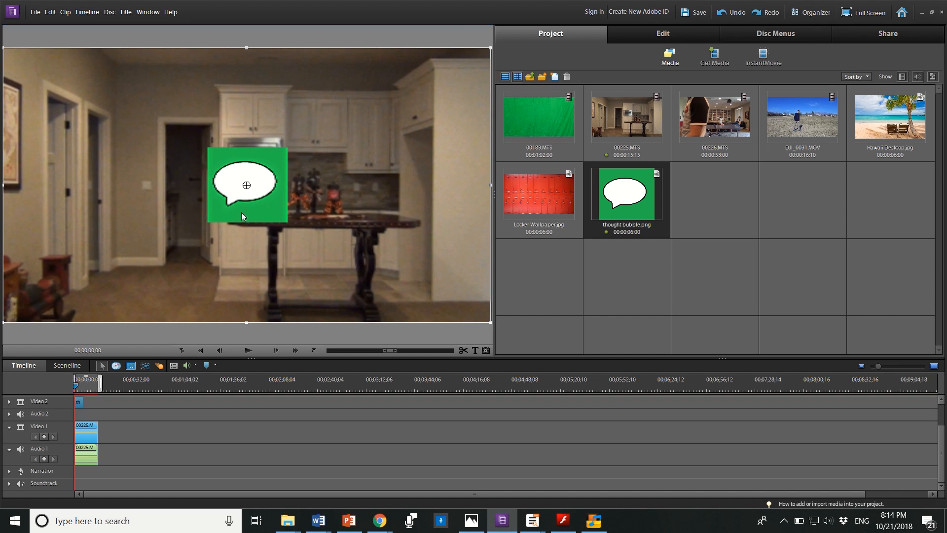
pyautogui.click(79, 402)
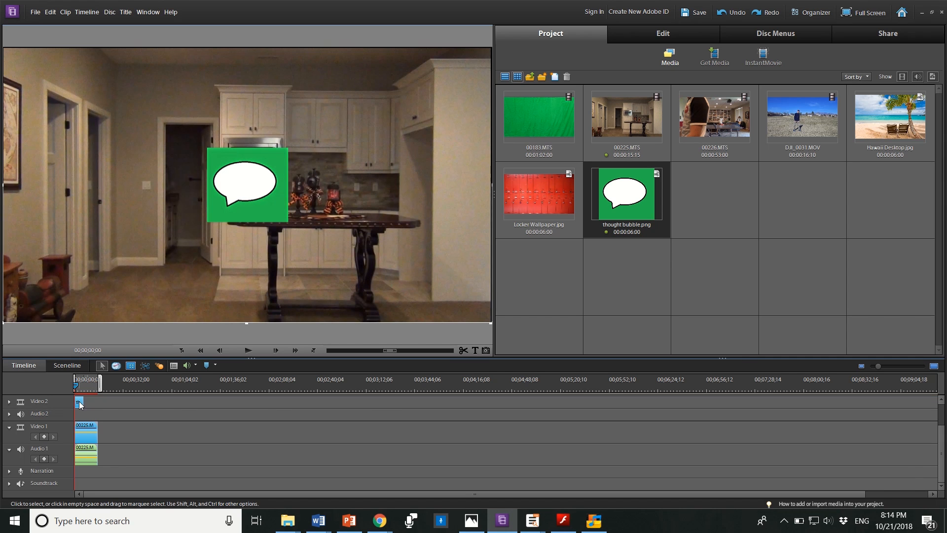
pyautogui.click(267, 179)
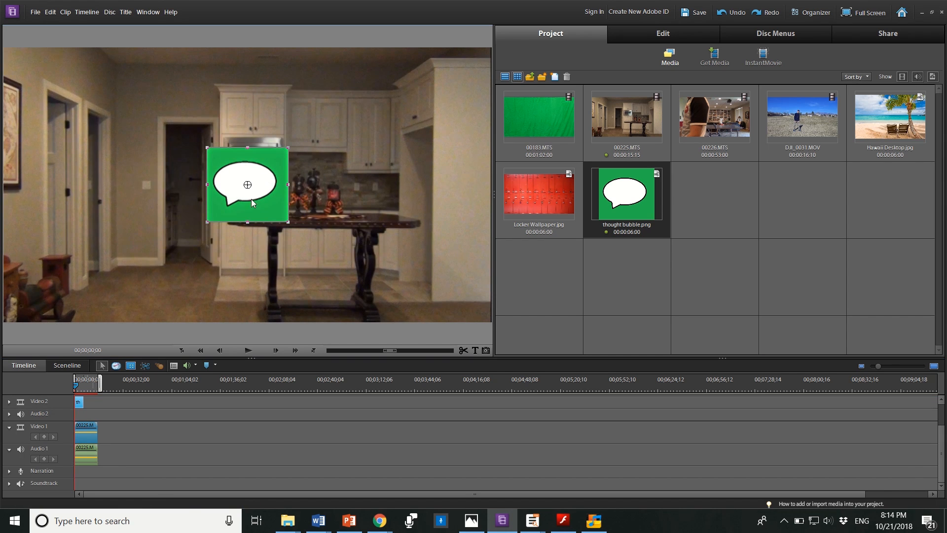
pyautogui.moveTo(247, 185); pyautogui.dragTo(171, 110)
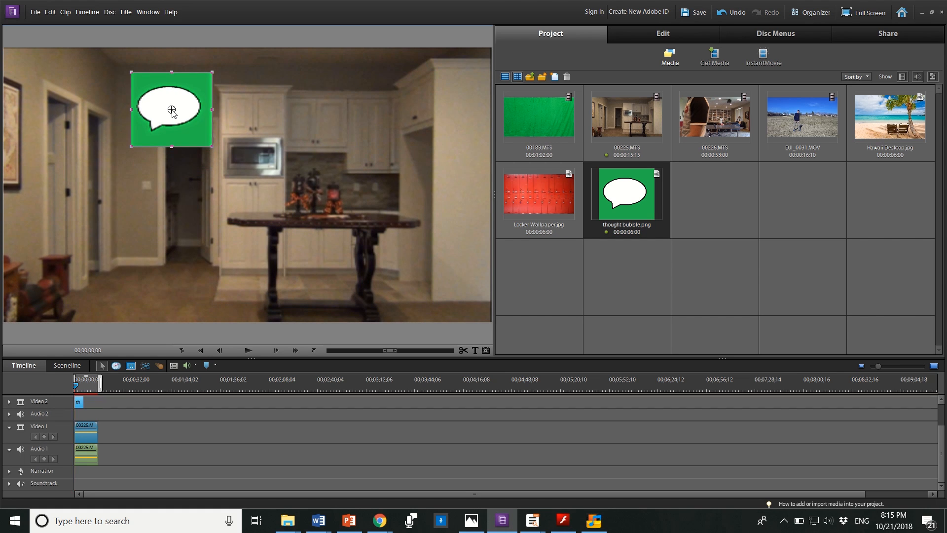
# Step: Apply the Green Screen Key effect from the Keying video effects to the thought bubble image
pyautogui.click(658, 35)
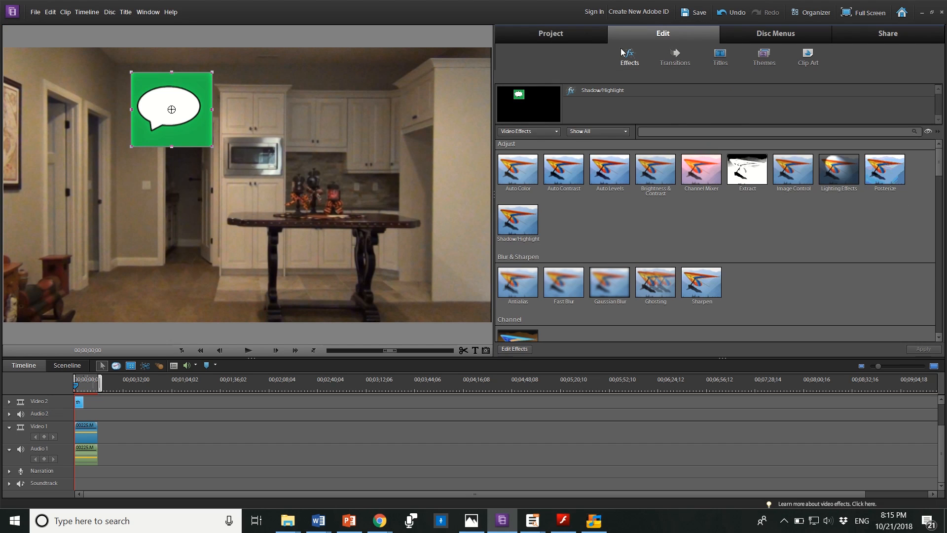
pyautogui.moveTo(939, 170); pyautogui.dragTo(812, 245)
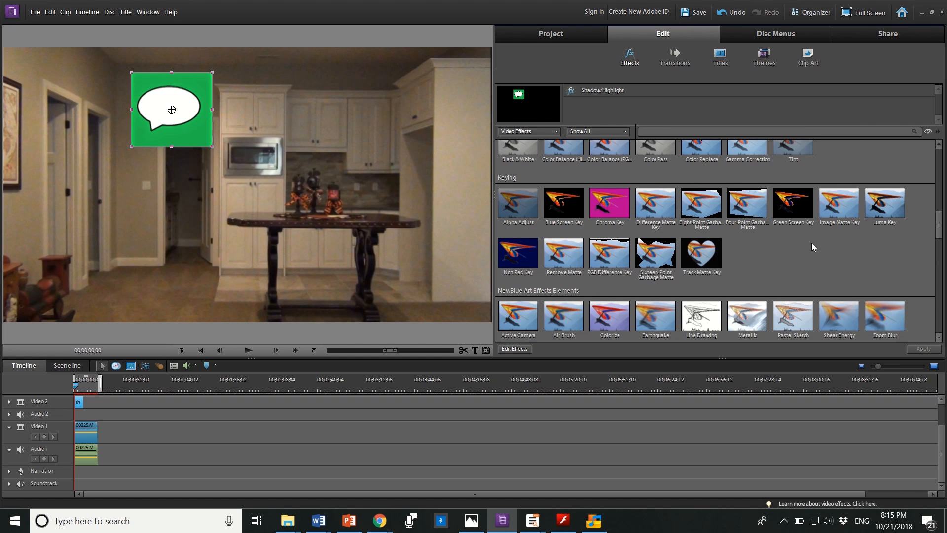
pyautogui.click(789, 210)
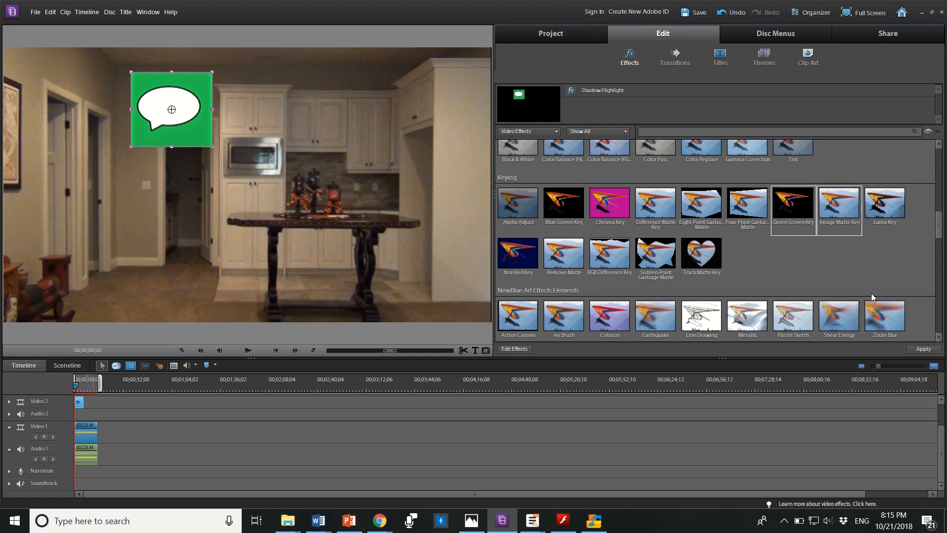
pyautogui.click(923, 349)
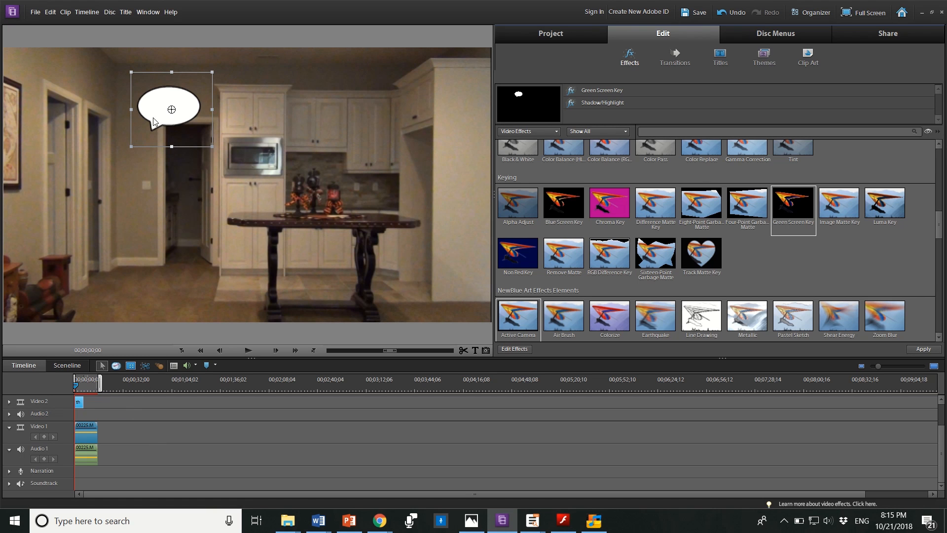
# Step: Scrub the kitchen clip to around 00;00;05;06 to check where the person appears relative to the thought bubble
pyautogui.click(79, 386)
pyautogui.moveTo(79, 385); pyautogui.dragTo(84, 383)
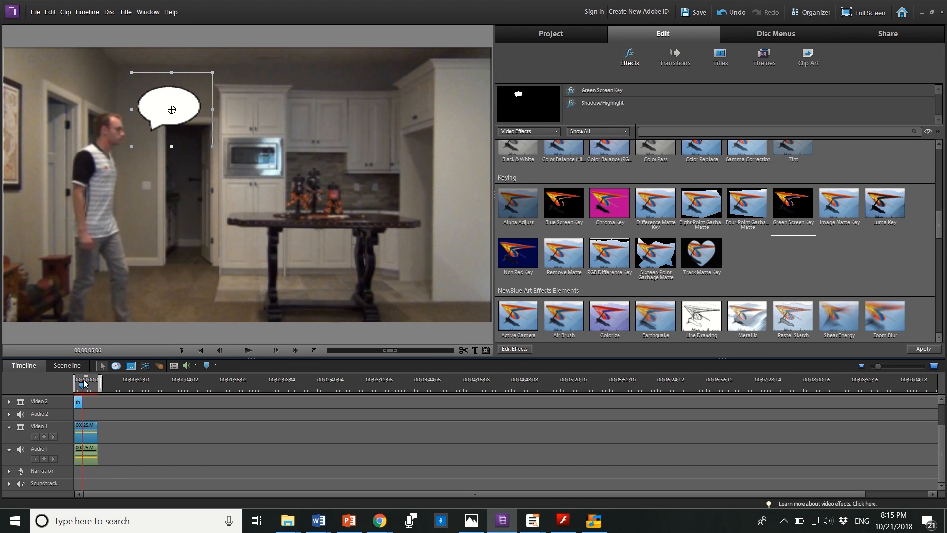
pyautogui.moveTo(83, 380); pyautogui.dragTo(82, 385)
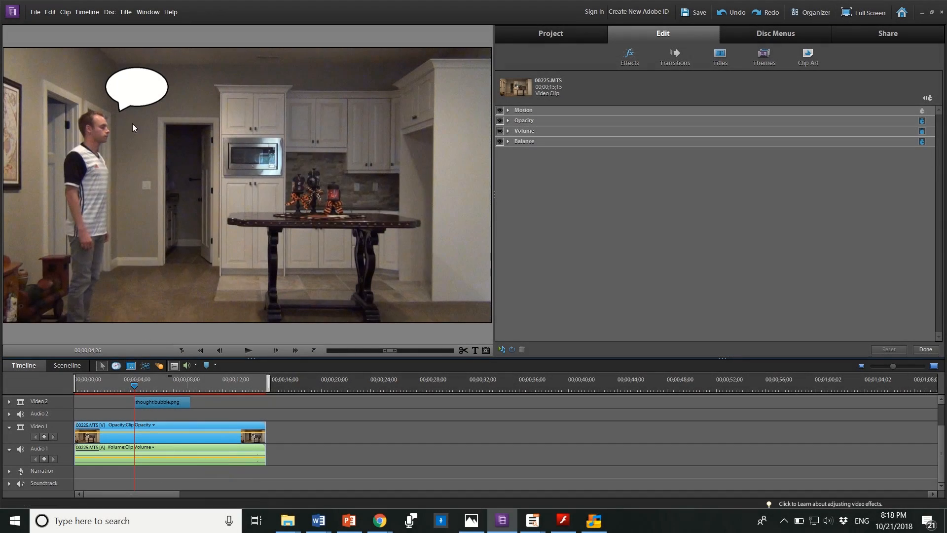
# Step: Split the kitchen clip 00225.MTS on Video 1 at 00;00;04;26, in line with the start of the thought bubble
pyautogui.click(133, 123)
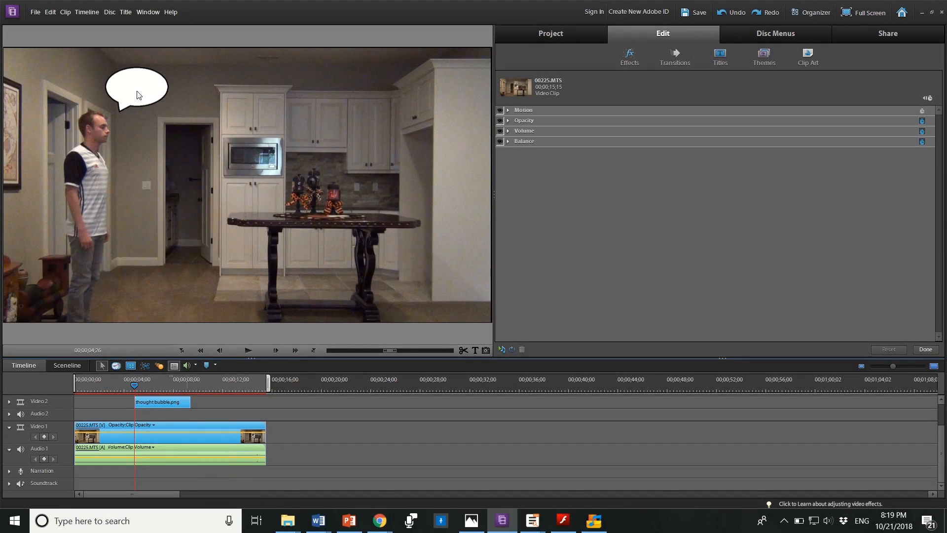
pyautogui.click(149, 402)
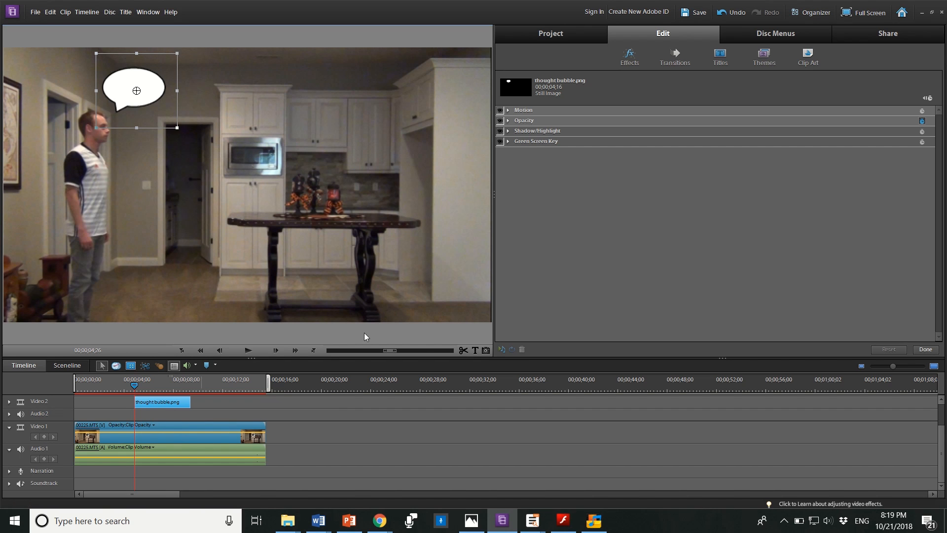
pyautogui.click(138, 425)
pyautogui.click(158, 428)
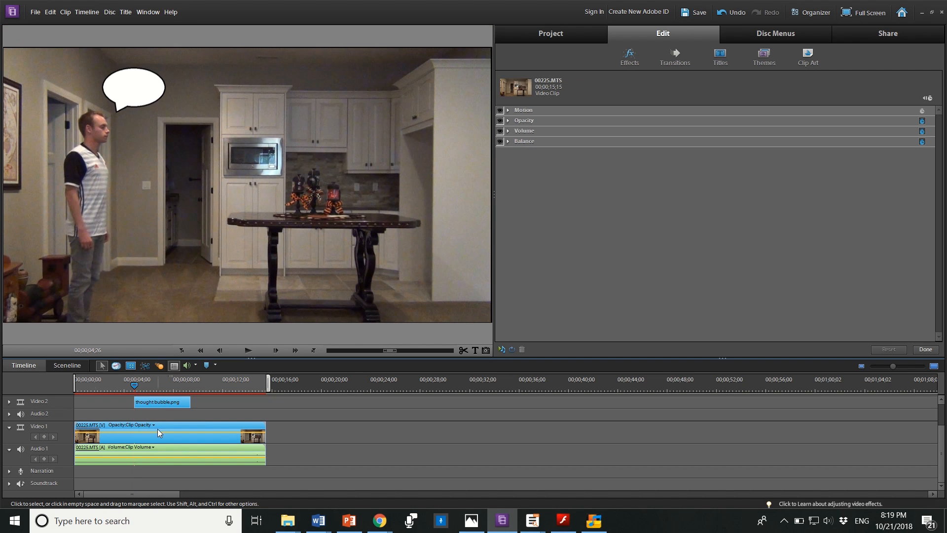
pyautogui.click(466, 351)
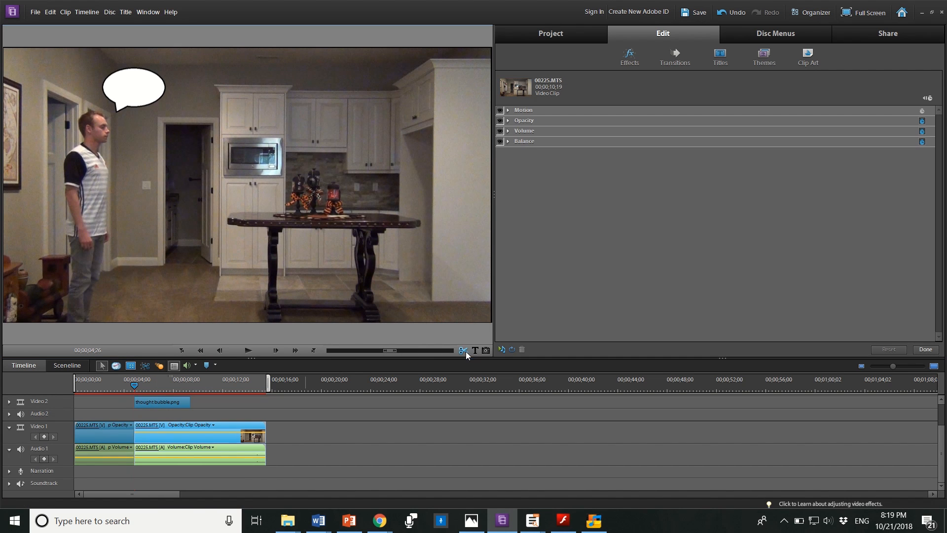
# Step: Check the frames around the split and place the playhead at 00;00;04;27, where the thought bubble begins
pyautogui.moveTo(137, 385); pyautogui.dragTo(129, 387)
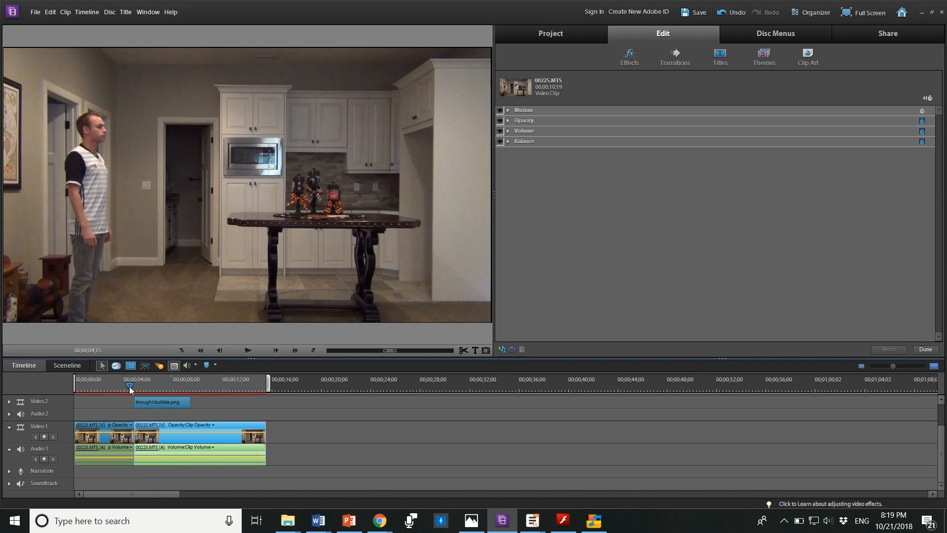
pyautogui.moveTo(128, 383); pyautogui.dragTo(134, 383)
pyautogui.press('Right')
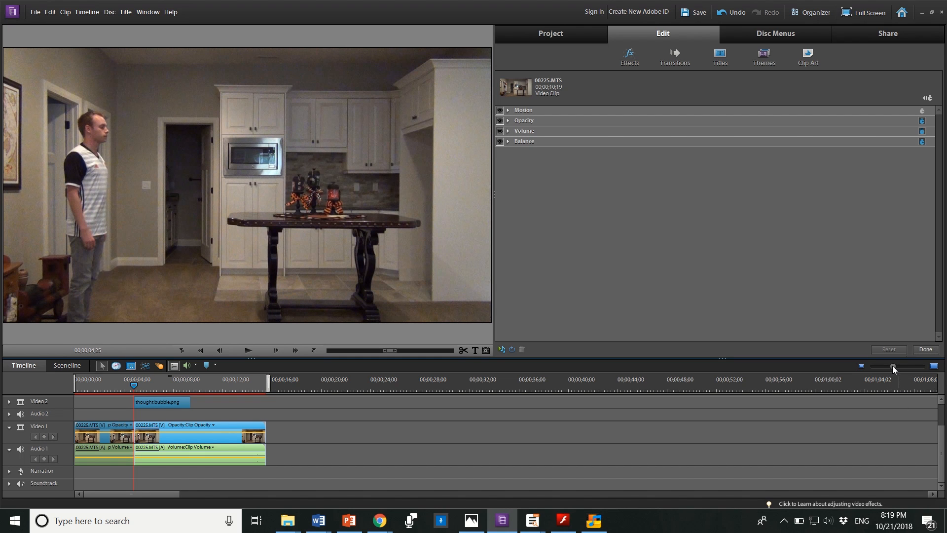
pyautogui.moveTo(892, 365); pyautogui.dragTo(888, 366)
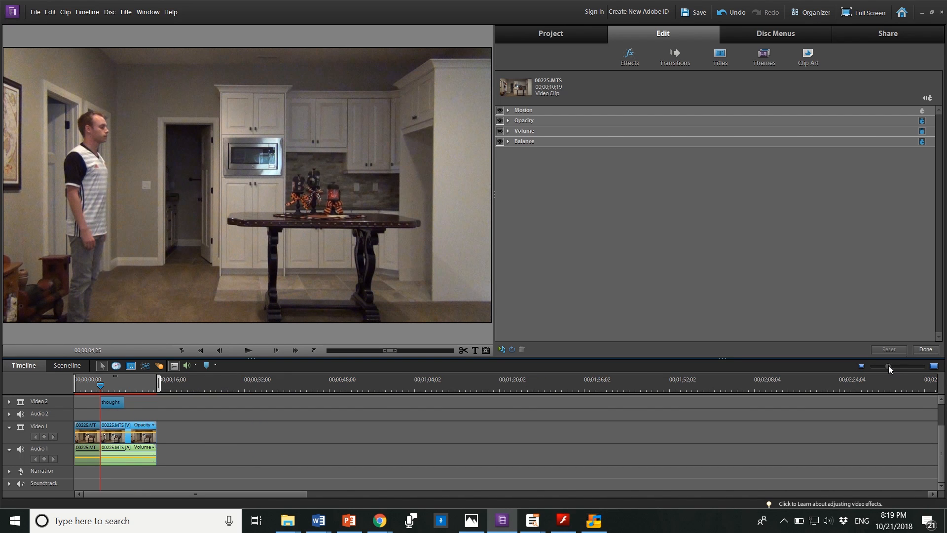
pyautogui.click(889, 365)
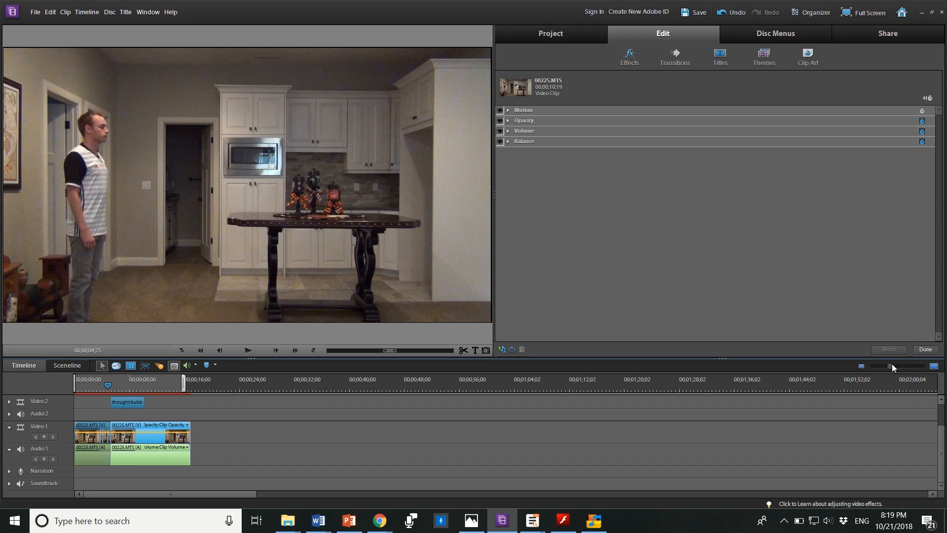
pyautogui.click(891, 365)
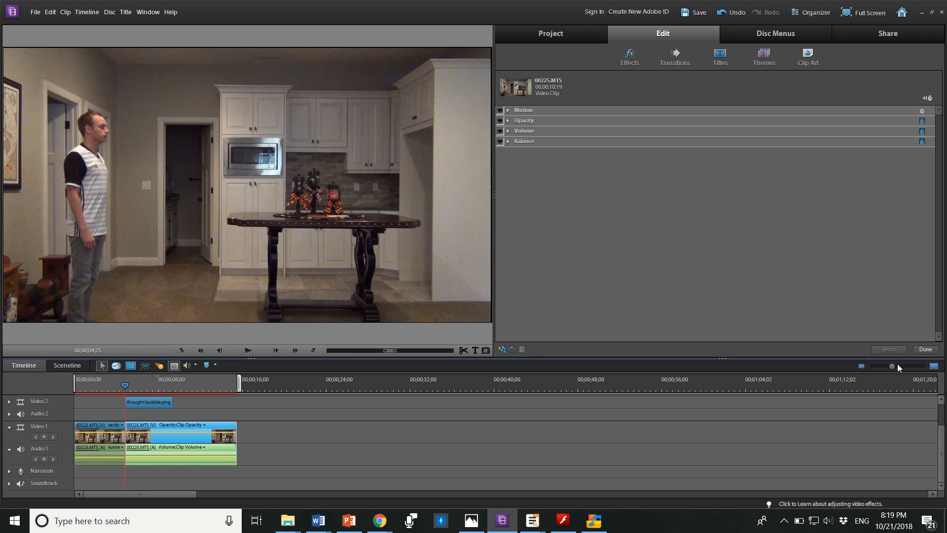
pyautogui.click(127, 384)
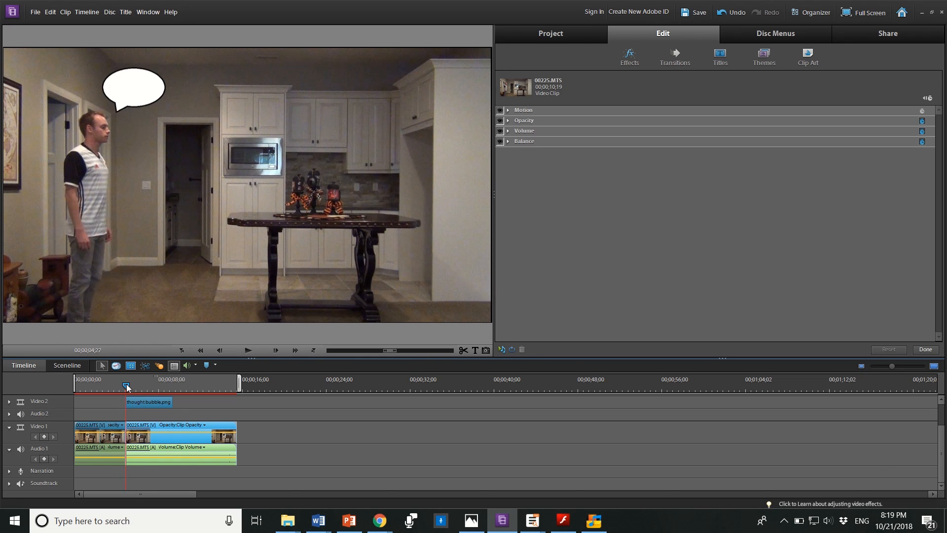
# Step: Shift the thought bubble slightly right over the person's head and turn on animation for its Motion properties at 00;00;04;28
pyautogui.click(127, 90)
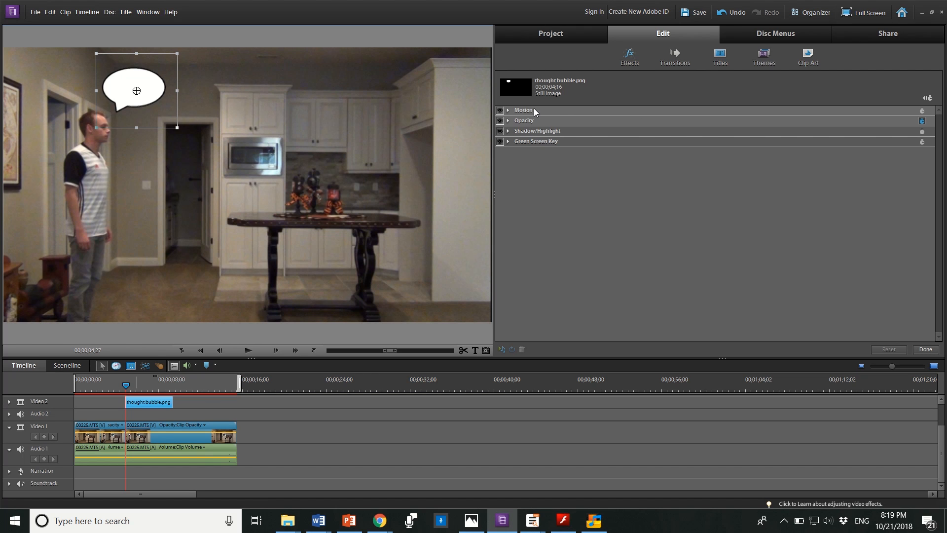
pyautogui.click(925, 349)
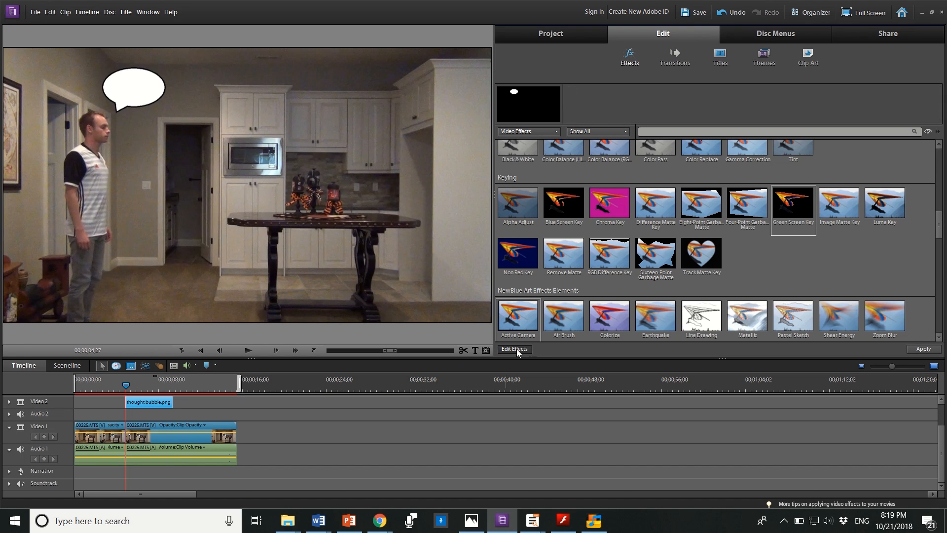
pyautogui.click(515, 348)
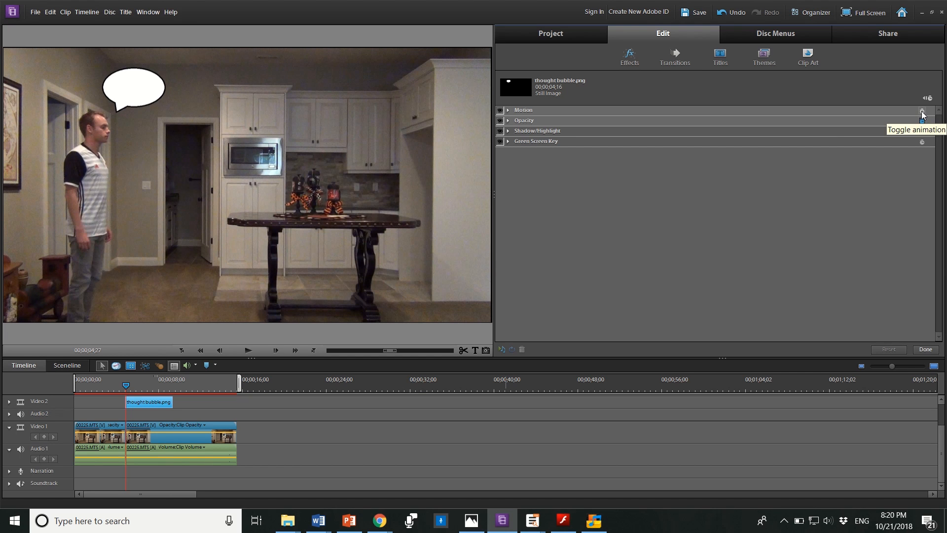
pyautogui.moveTo(126, 384); pyautogui.dragTo(127, 384)
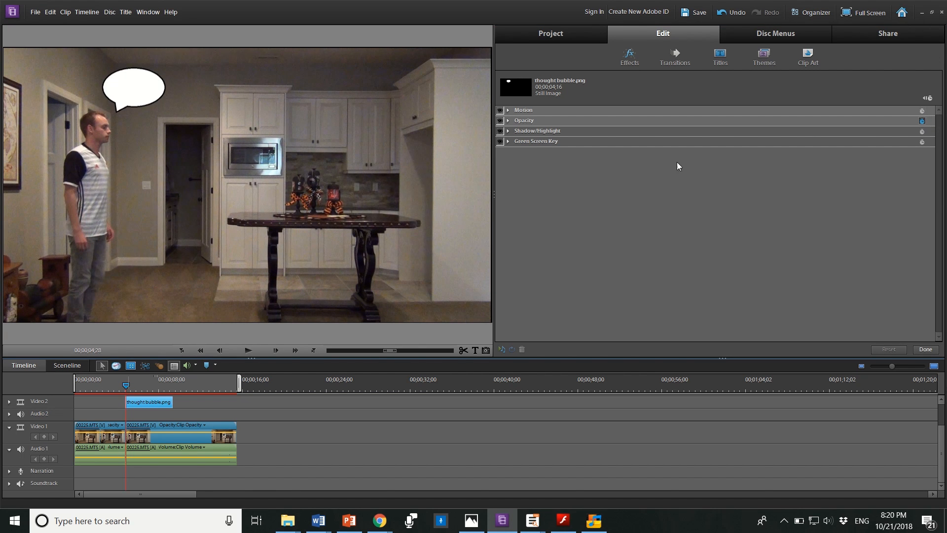
pyautogui.moveTo(143, 94); pyautogui.dragTo(148, 92)
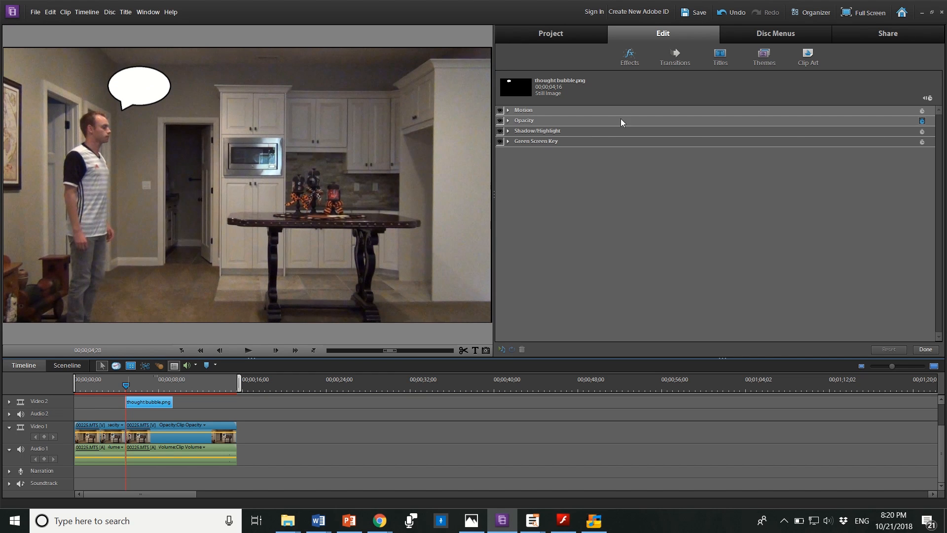
pyautogui.click(921, 110)
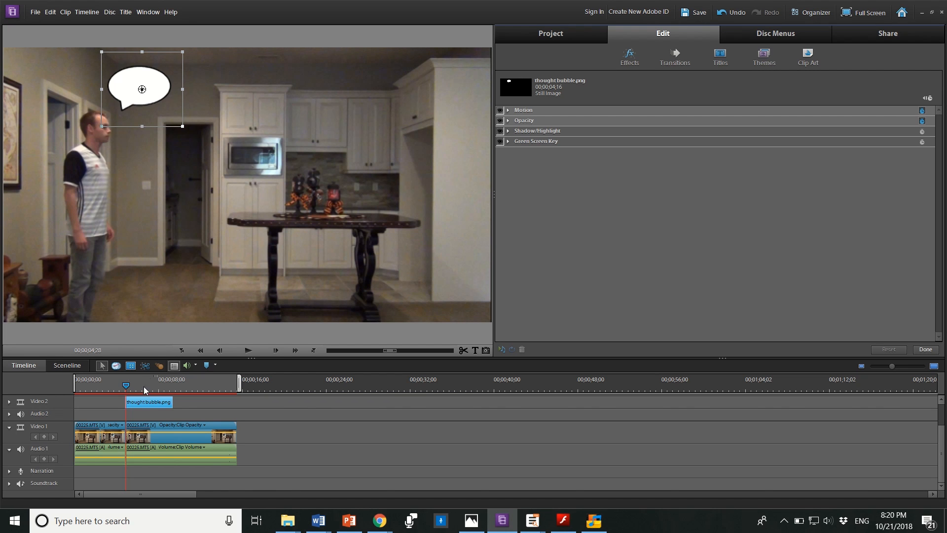
# Step: At 00;00;08;23, move the thought bubble horizontally past the right edge of the frame to set its end position
pyautogui.moveTo(125, 385); pyautogui.dragTo(165, 384)
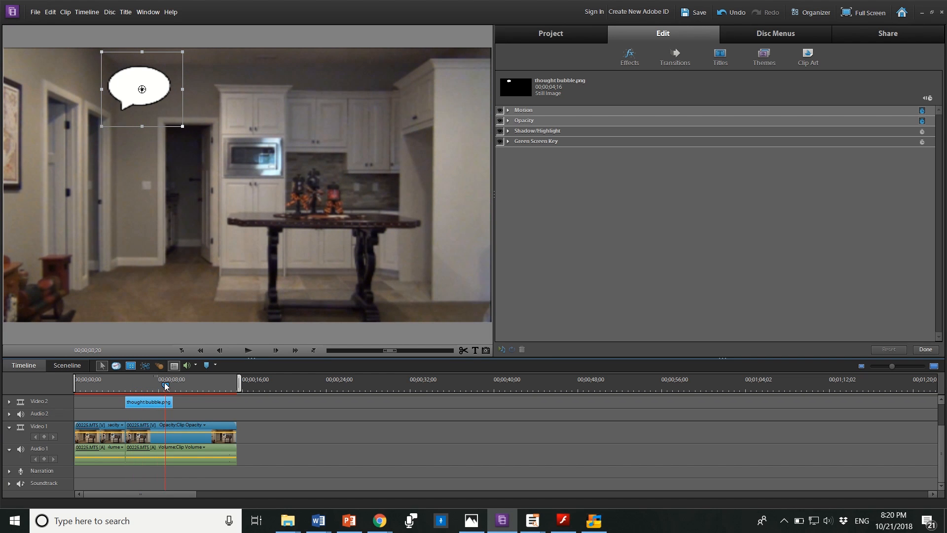
pyautogui.moveTo(164, 383); pyautogui.dragTo(167, 386)
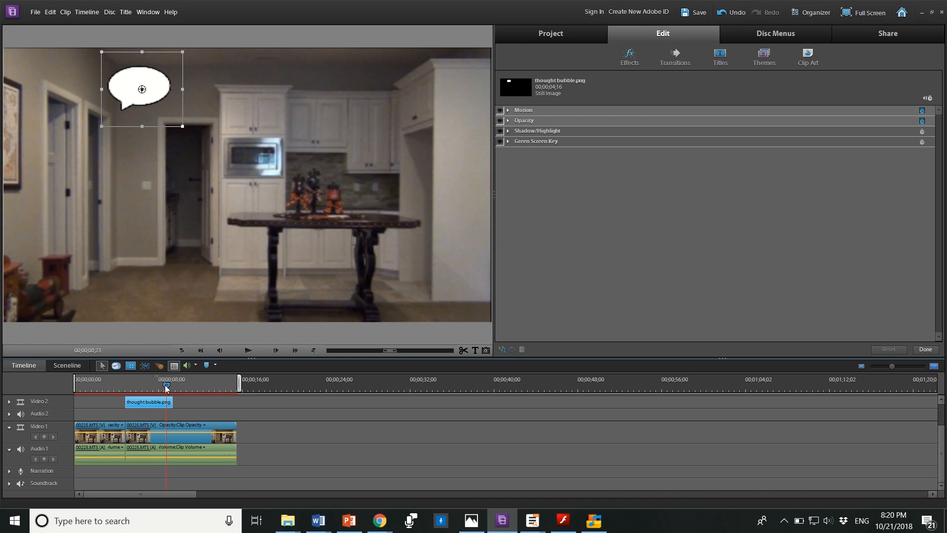
pyautogui.moveTo(150, 90); pyautogui.dragTo(603, 93)
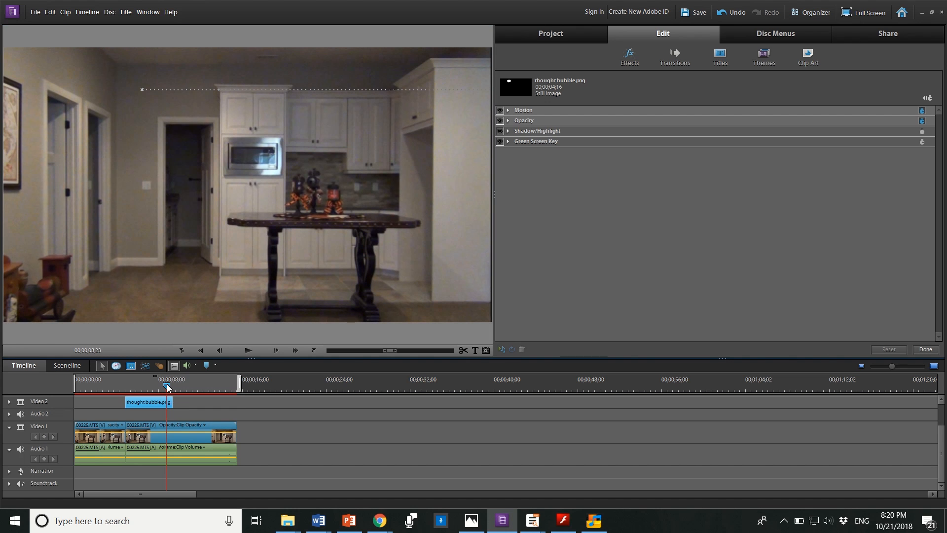
# Step: Play back the bubble animation from its start and scrub to 00;00;06;02 to compare it with the walking person
pyautogui.moveTo(167, 384); pyautogui.dragTo(127, 382)
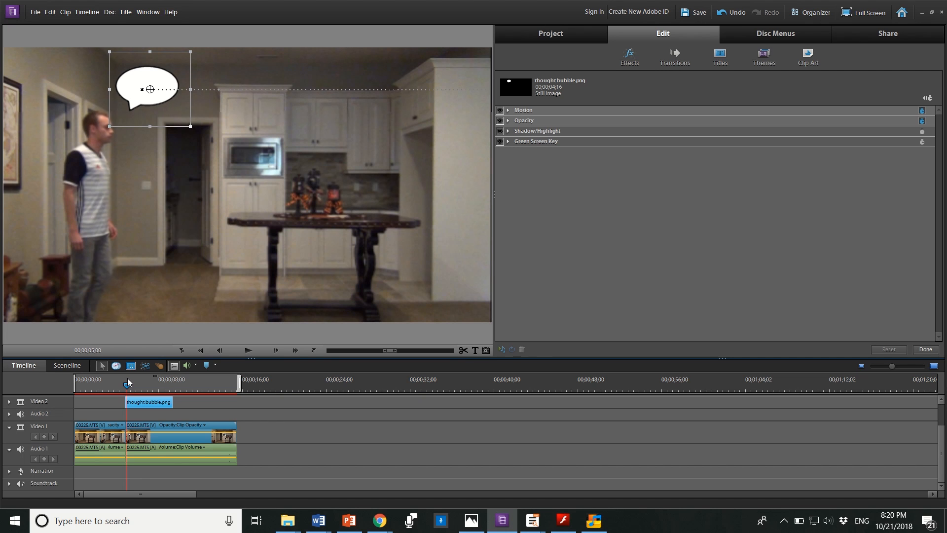
pyautogui.keyDown('shift'); pyautogui.click(185, 429); pyautogui.keyUp('shift')
pyautogui.moveTo(126, 384); pyautogui.dragTo(125, 383)
pyautogui.click(247, 350)
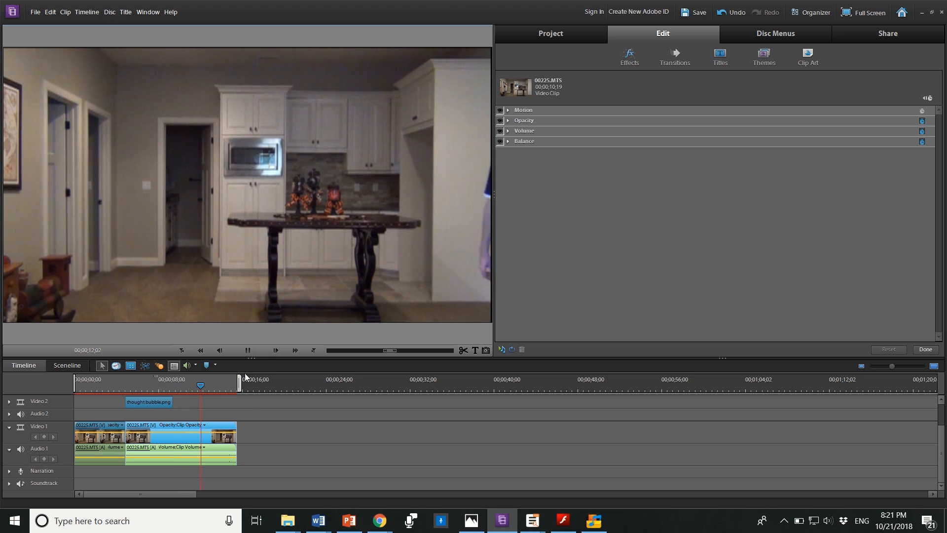
pyautogui.moveTo(214, 387); pyautogui.dragTo(138, 386)
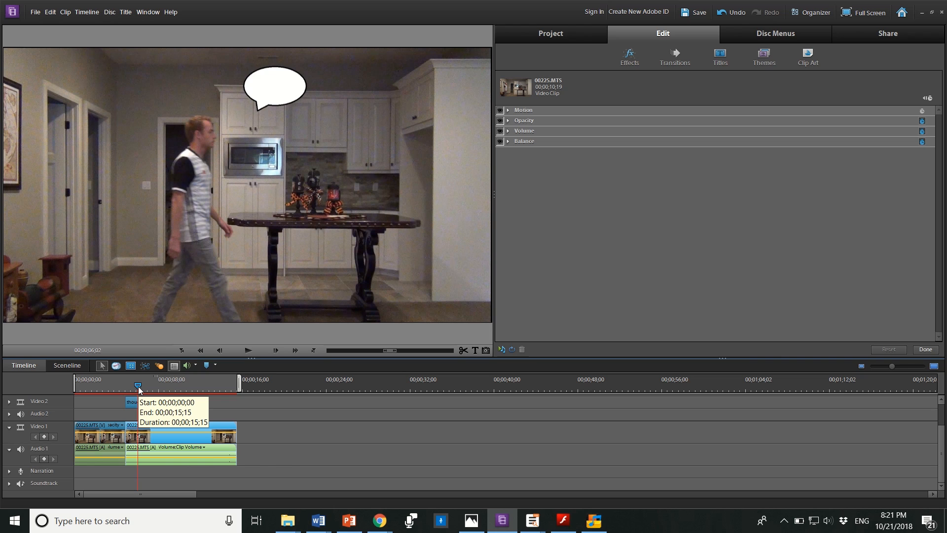
# Step: Split the thought bubble clip and the kitchen clip 00225.MTS on the timeline at 00;00;06;26
pyautogui.moveTo(138, 385)
pyautogui.mouseDown()
pyautogui.moveTo(125, 386)
pyautogui.moveTo(146, 384)
pyautogui.mouseUp()
pyautogui.click(146, 402)
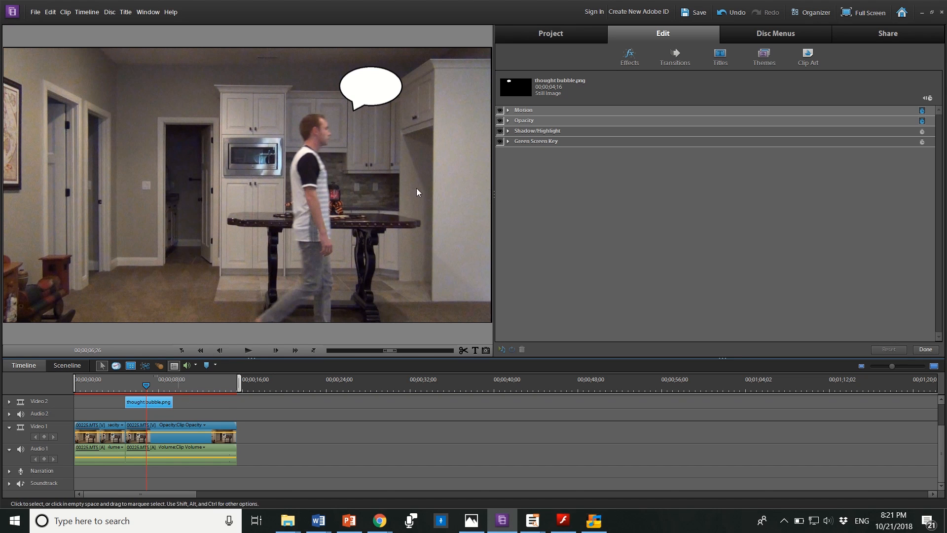
pyautogui.click(360, 106)
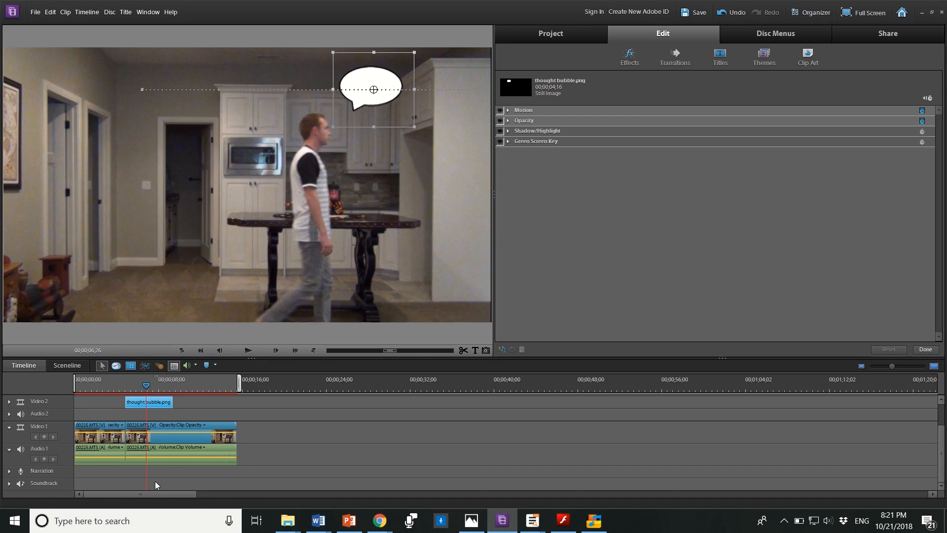
pyautogui.click(464, 350)
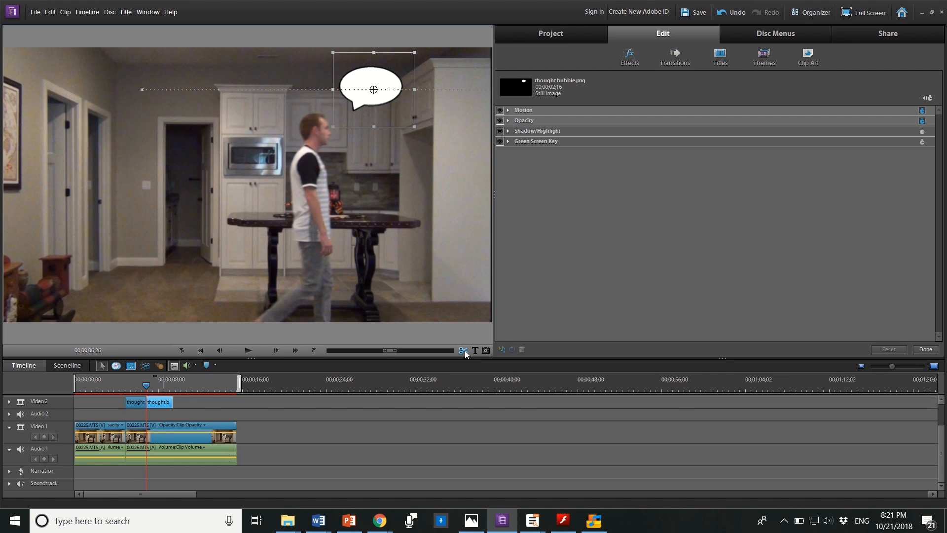
pyautogui.click(164, 425)
pyautogui.click(142, 428)
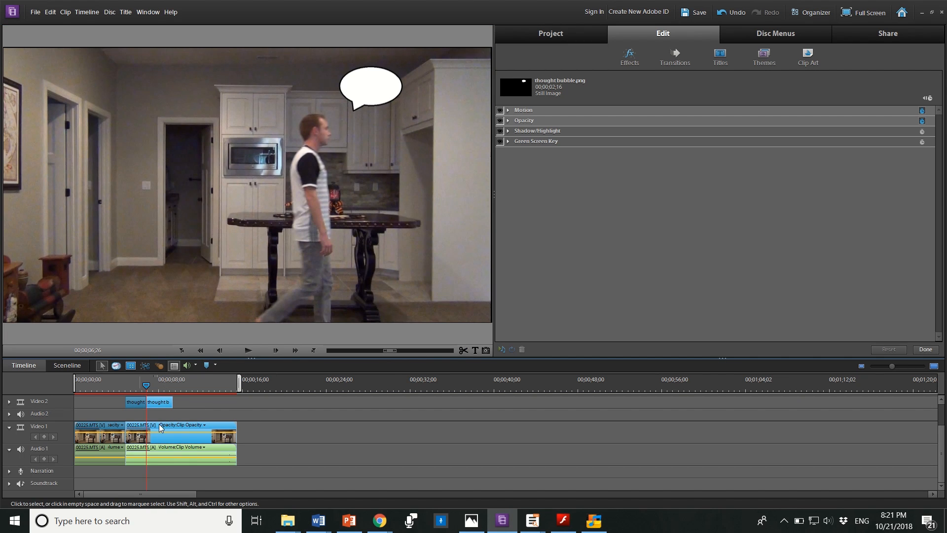
pyautogui.click(464, 350)
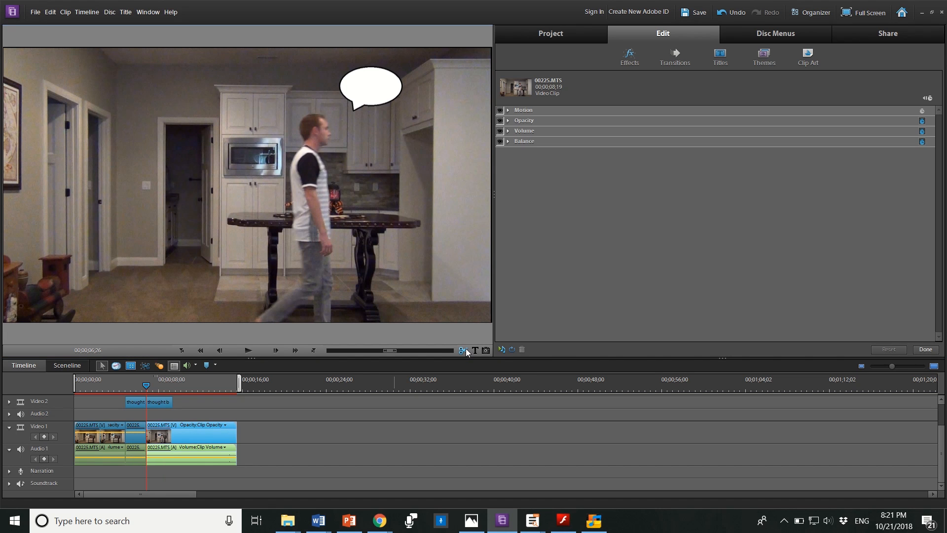
# Step: Clear the Motion keyframes of the second thought bubble segment and turn its Motion animation back on at 00;00;06;26
pyautogui.click(380, 89)
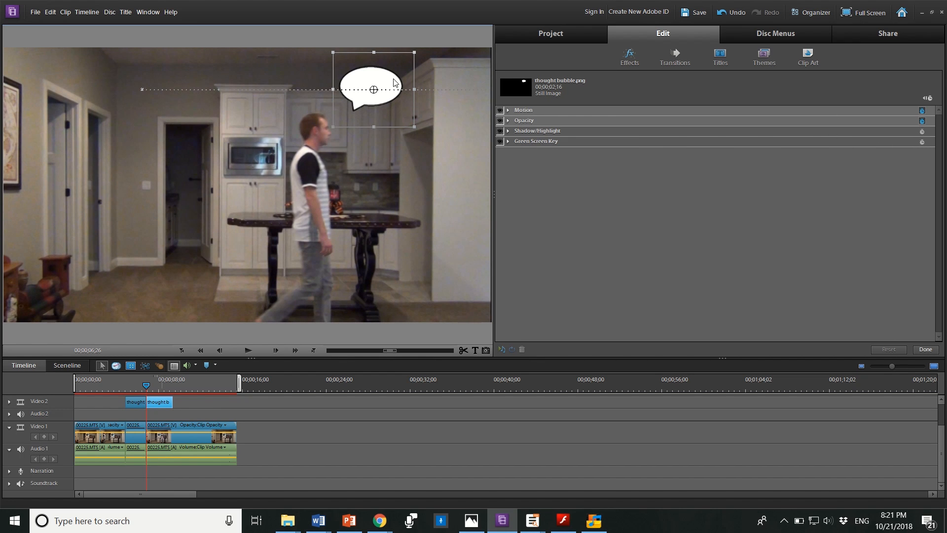
pyautogui.click(920, 111)
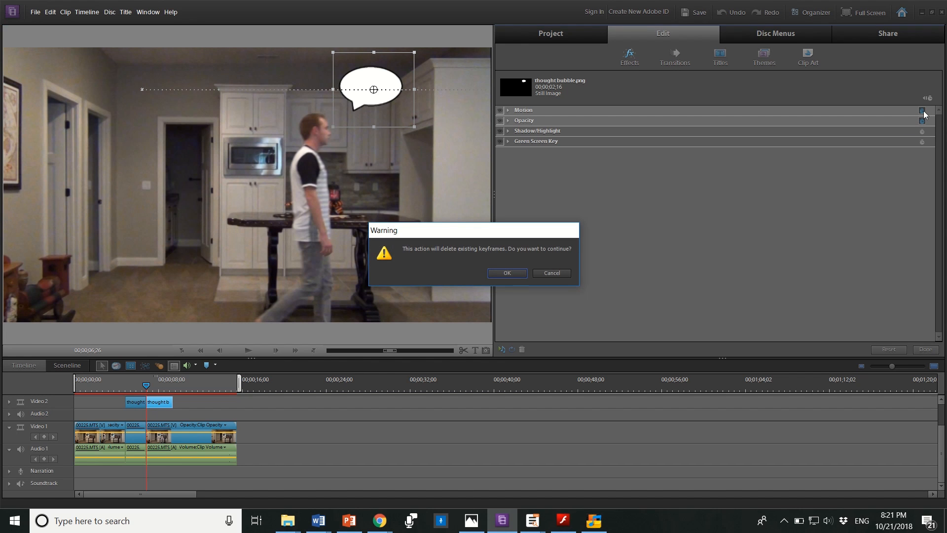
pyautogui.click(514, 274)
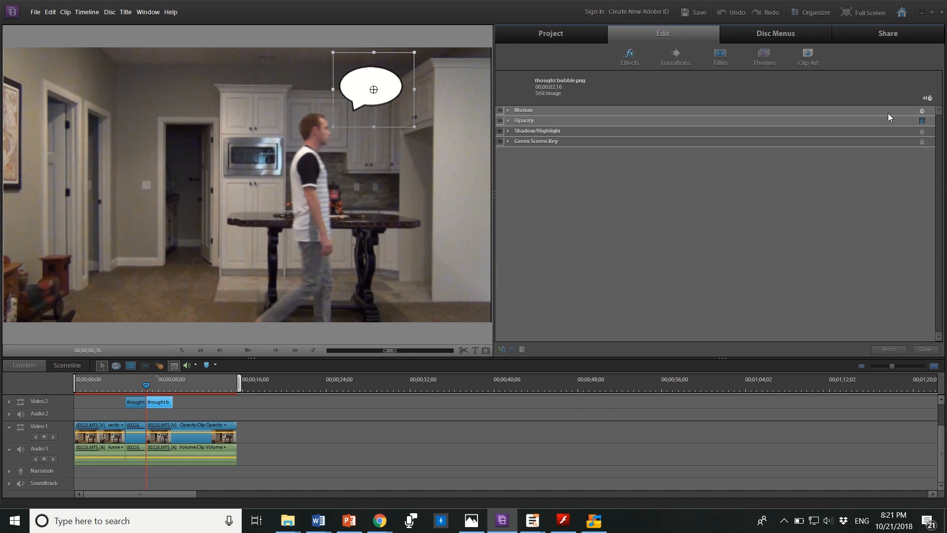
pyautogui.click(922, 111)
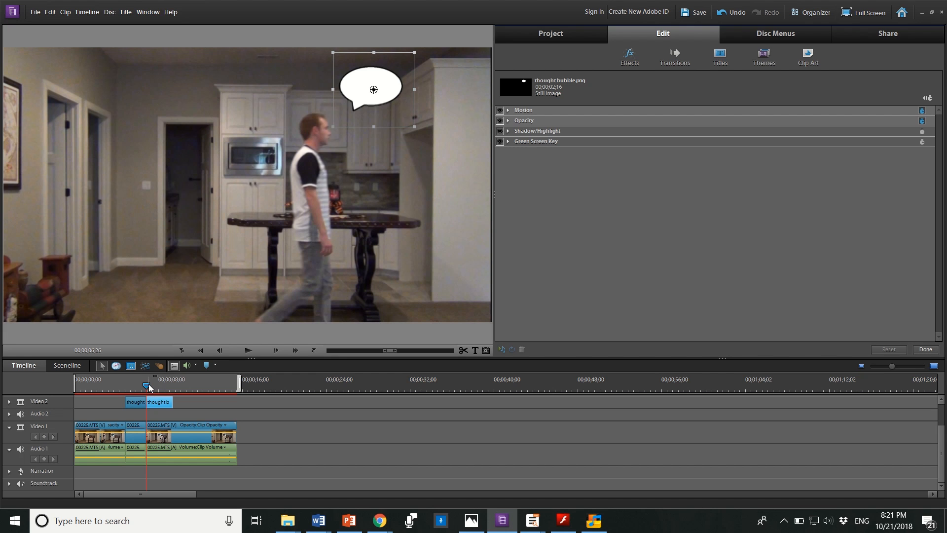
# Step: At 00;00;09;04, move the thought bubble almost straight down below the frame to set its end position
pyautogui.moveTo(149, 383); pyautogui.dragTo(172, 384)
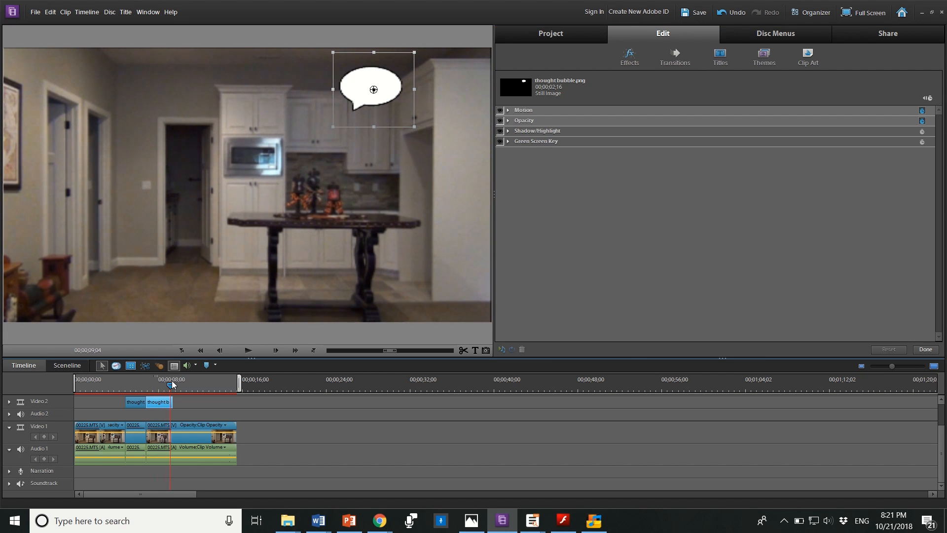
pyautogui.moveTo(373, 89); pyautogui.dragTo(373, 109)
pyautogui.moveTo(377, 178); pyautogui.dragTo(365, 372)
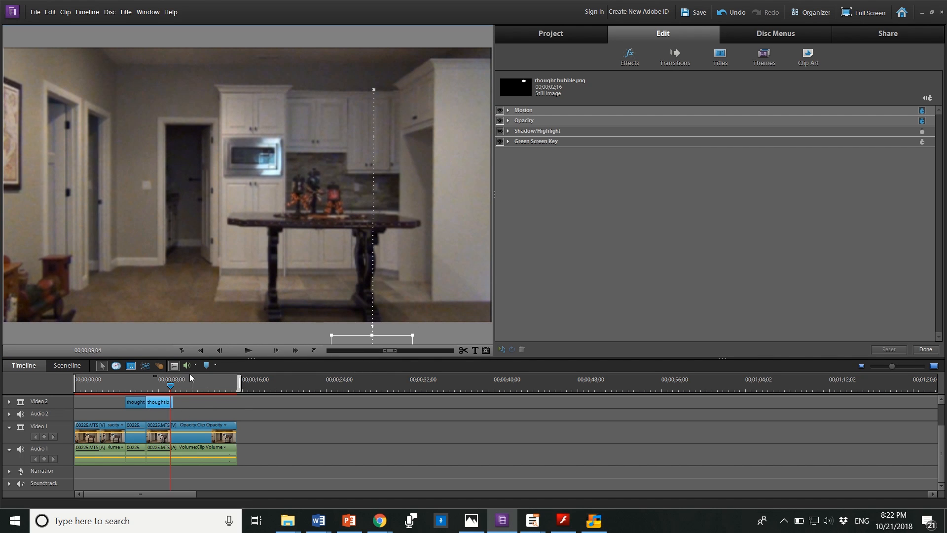
# Step: Play back the full bubble animation from just before the thought bubble first appears
pyautogui.moveTo(173, 385); pyautogui.dragTo(127, 385)
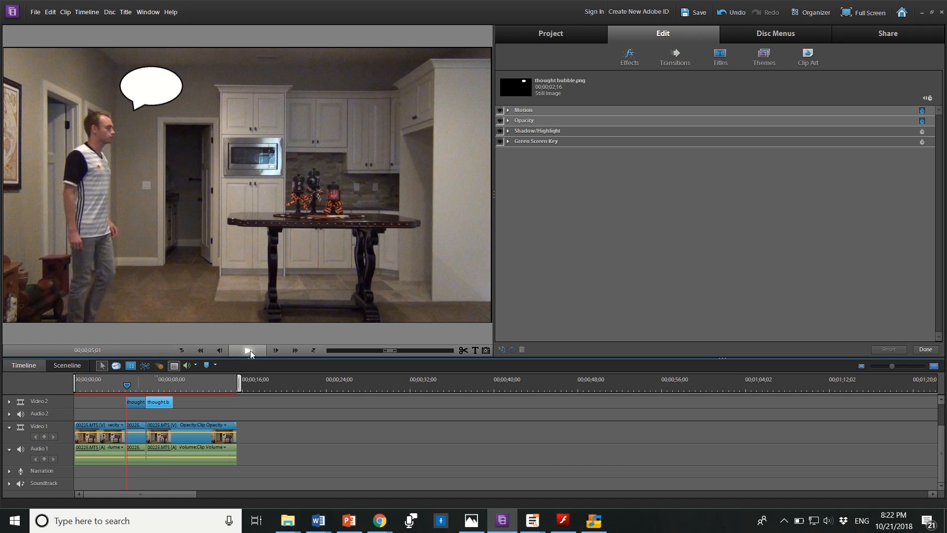
pyautogui.moveTo(126, 385); pyautogui.dragTo(122, 384)
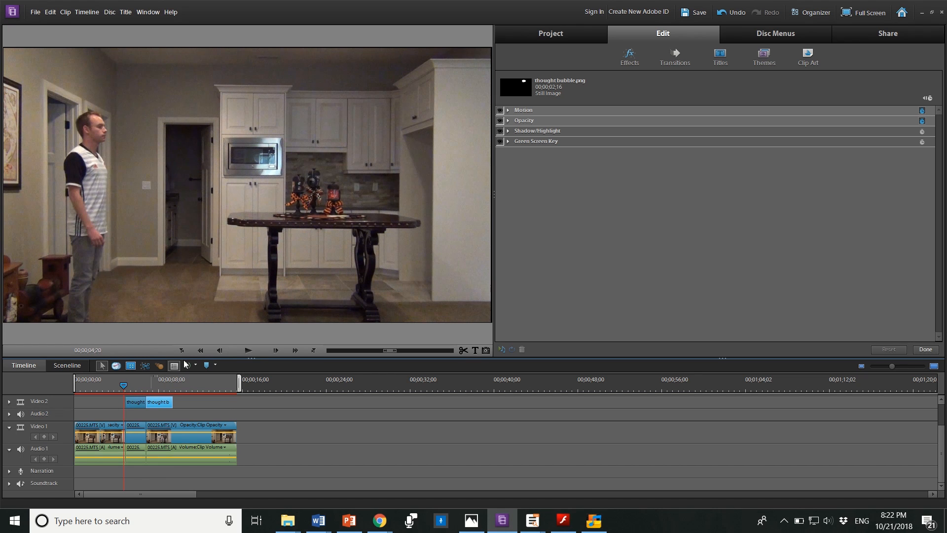
pyautogui.click(229, 353)
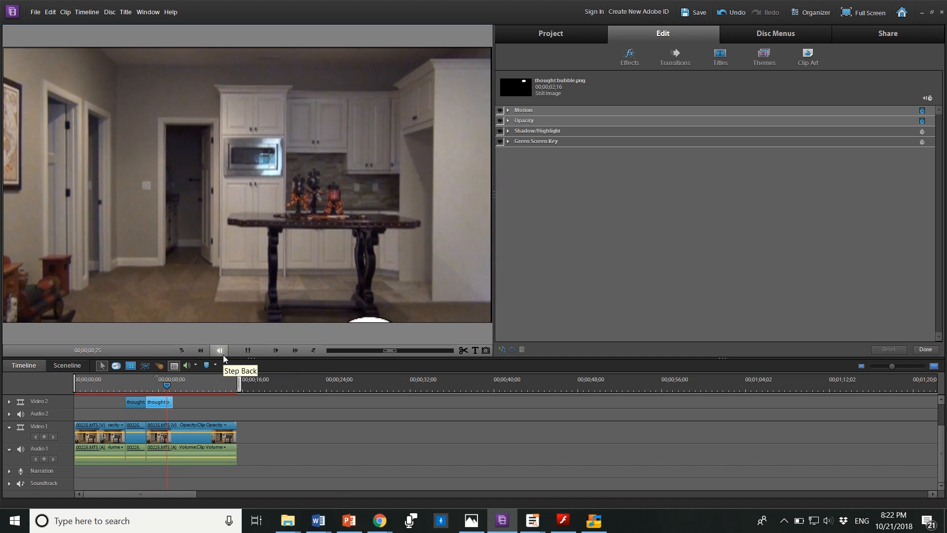
pyautogui.click(243, 350)
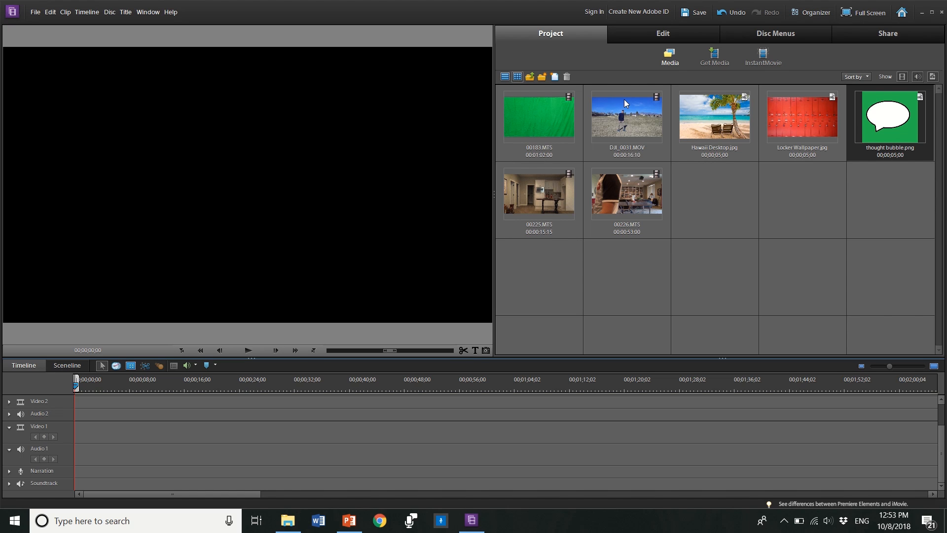
# Step: Add DJI_0031.MOV to the start of Video 1, matching the project settings to the clip and declining Videomerge
pyautogui.moveTo(626, 108); pyautogui.dragTo(630, 107)
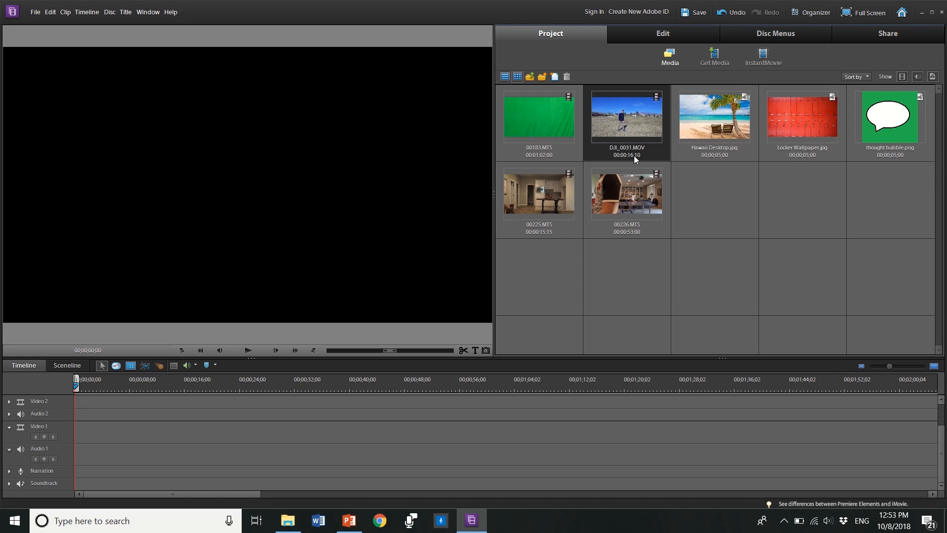
pyautogui.moveTo(628, 119); pyautogui.dragTo(63, 439)
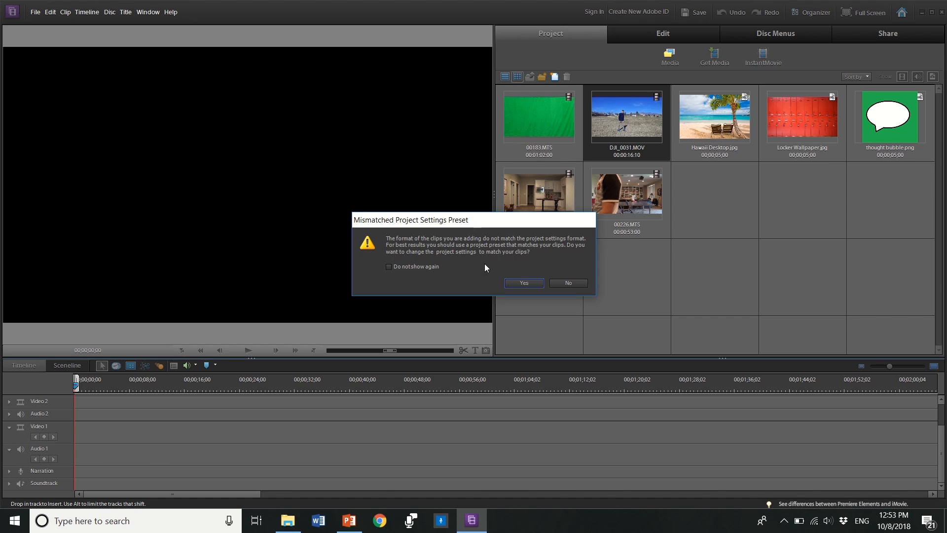
pyautogui.click(537, 284)
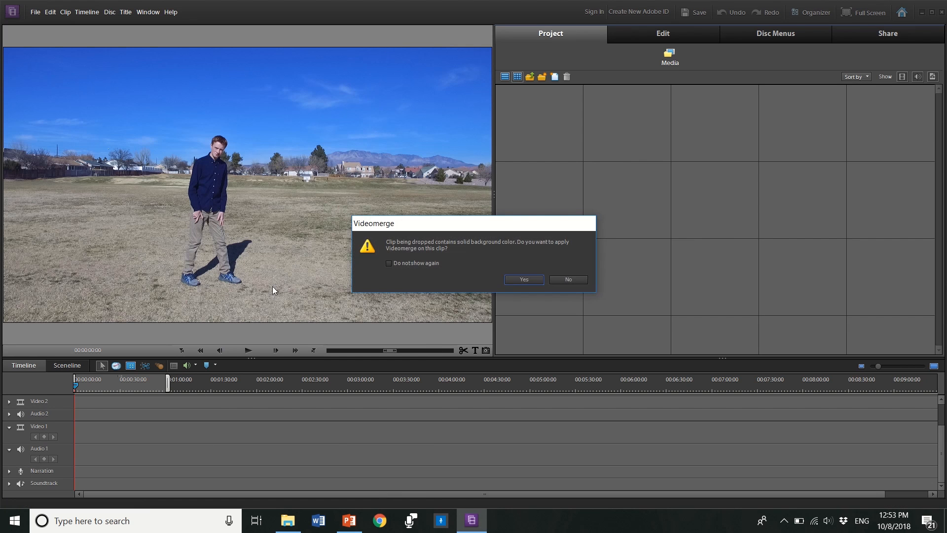
pyautogui.click(571, 278)
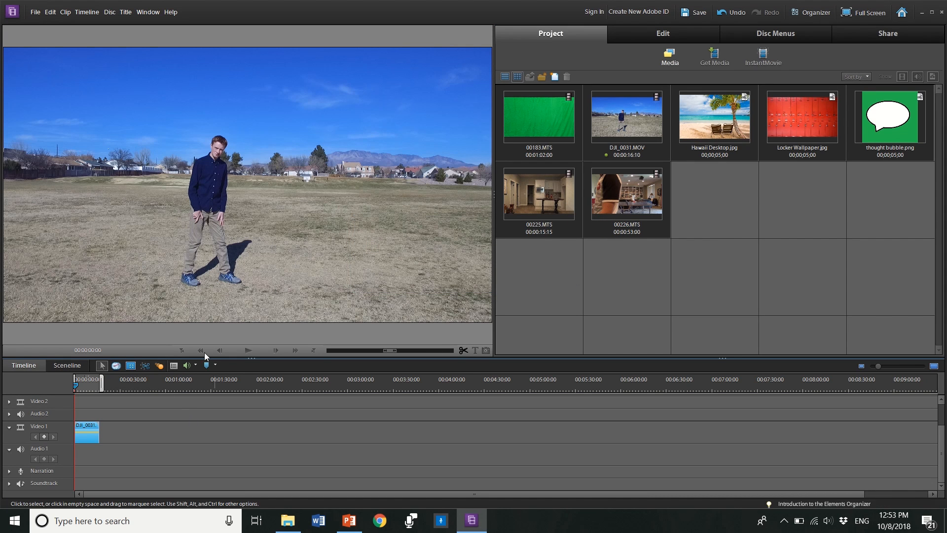
# Step: Play the DJI_0031.MOV clip at its original speed, then return the playhead to the start
pyautogui.click(254, 351)
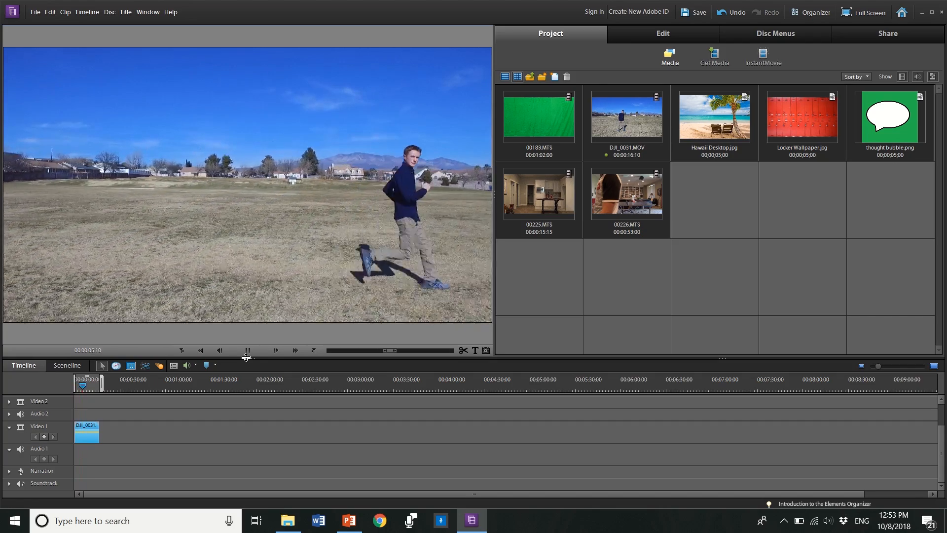
pyautogui.click(247, 350)
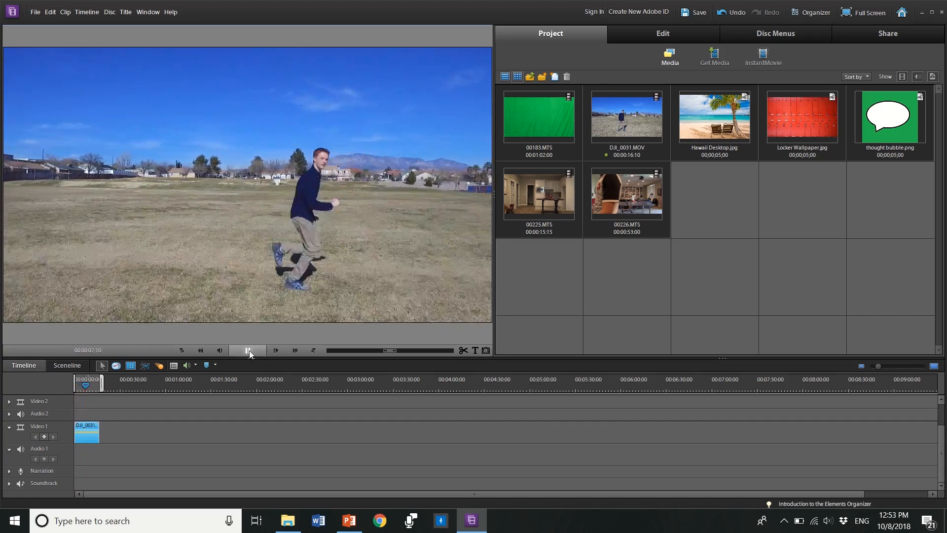
pyautogui.moveTo(84, 384); pyautogui.dragTo(63, 392)
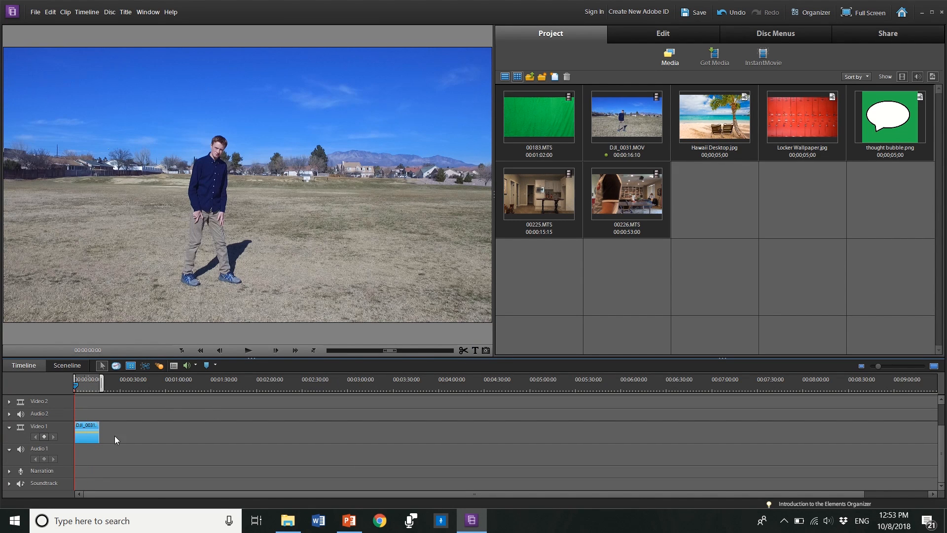
# Step: Time-stretch the DJI_0031.MOV clip to 150% speed and play back the result
pyautogui.rightClick(88, 425)
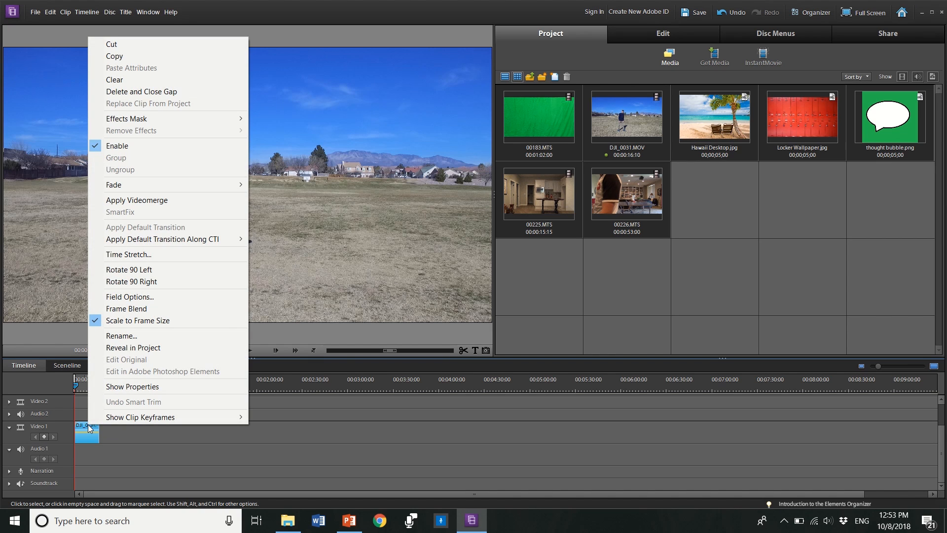
pyautogui.click(139, 254)
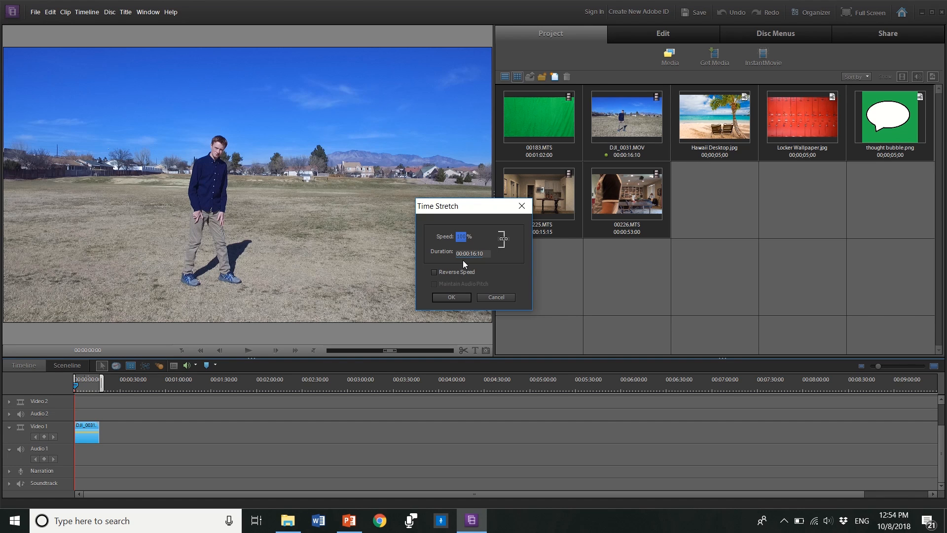
pyautogui.click(463, 239)
pyautogui.click(463, 239)
pyautogui.doubleClick(463, 239)
pyautogui.write('150')
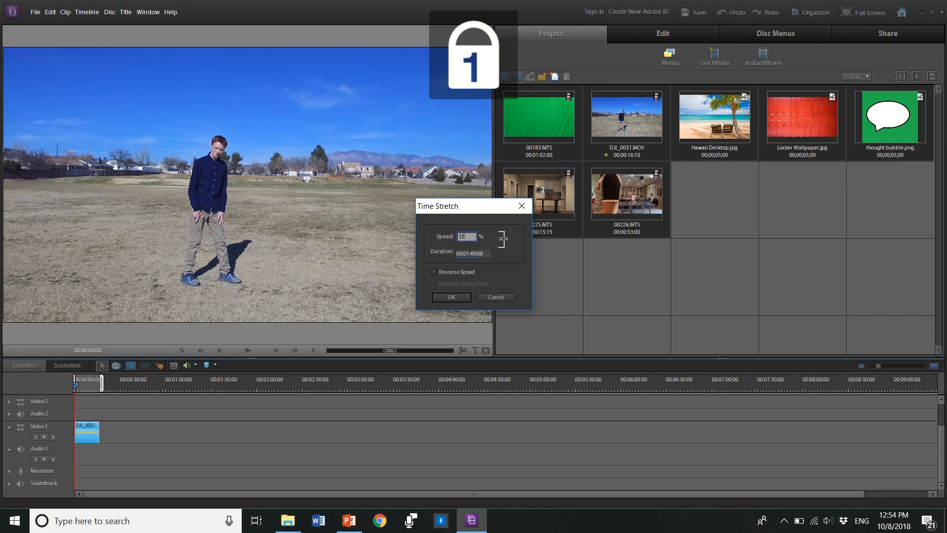
pyautogui.click(466, 298)
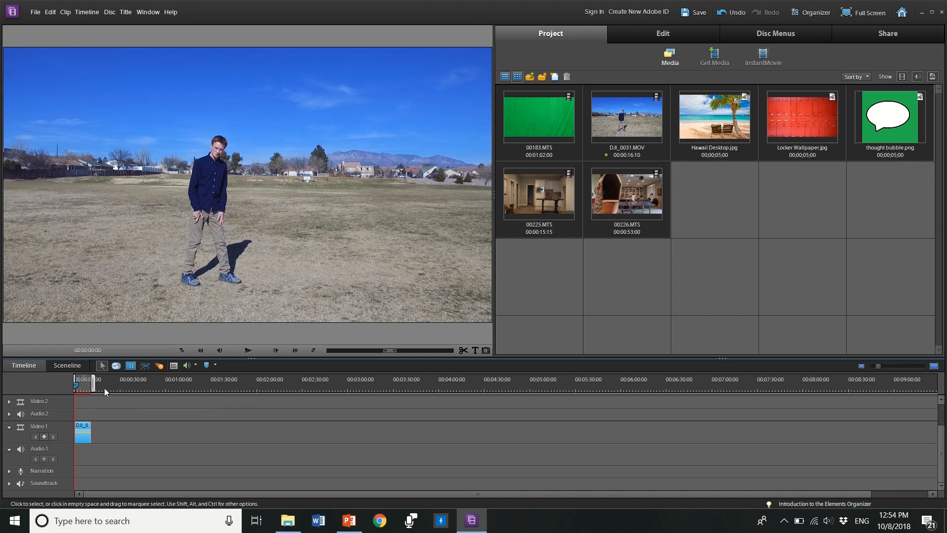
pyautogui.click(241, 349)
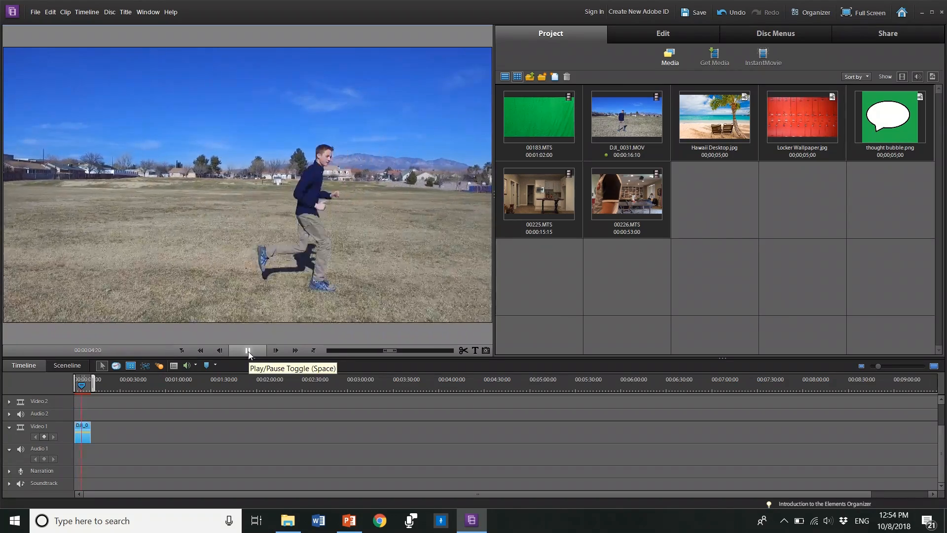
pyautogui.click(247, 351)
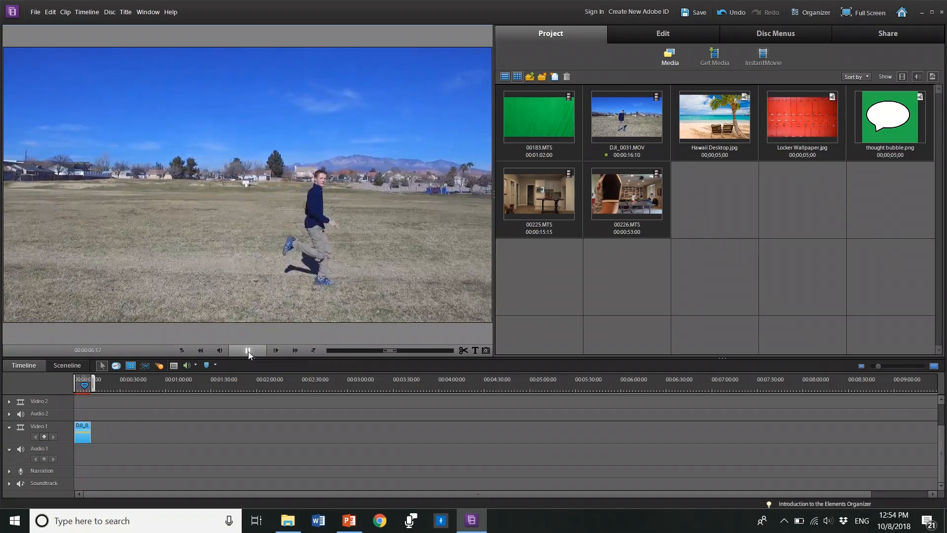
# Step: Time-stretch the DJI_0031.MOV clip to 50% speed, play it back and return the playhead to the start
pyautogui.rightClick(79, 427)
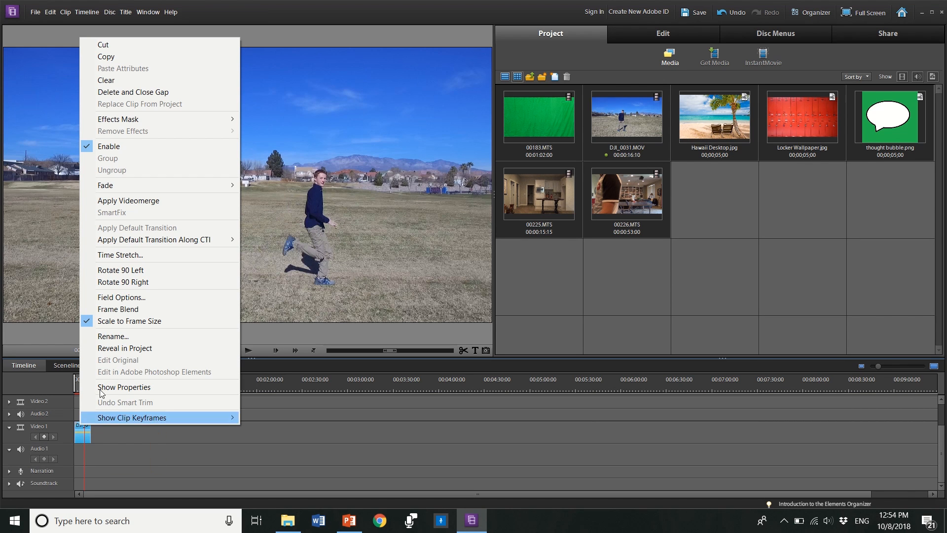
pyautogui.click(144, 255)
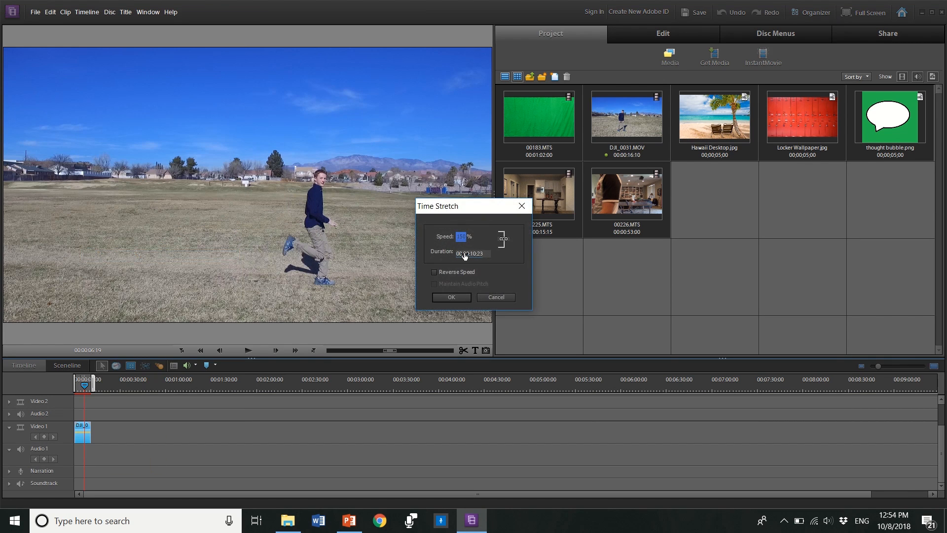
pyautogui.write('50')
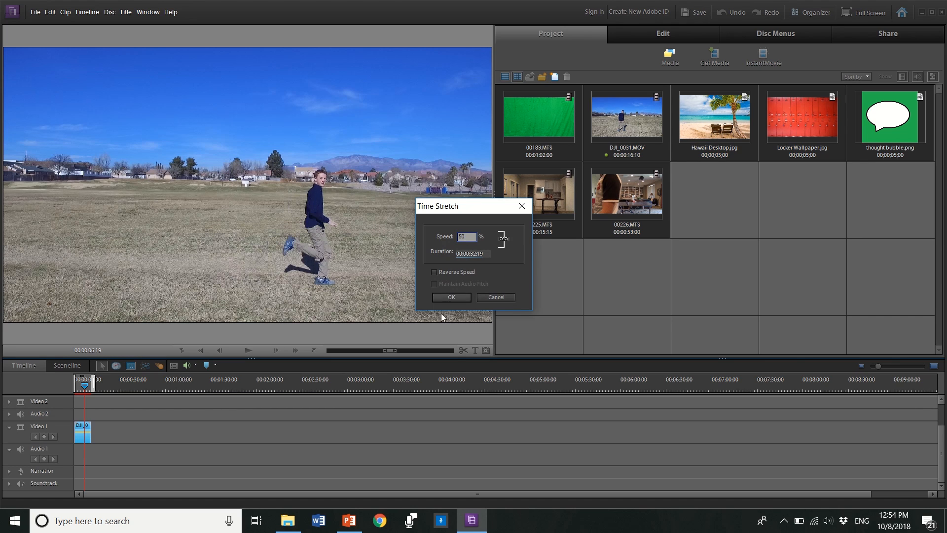
pyautogui.click(447, 300)
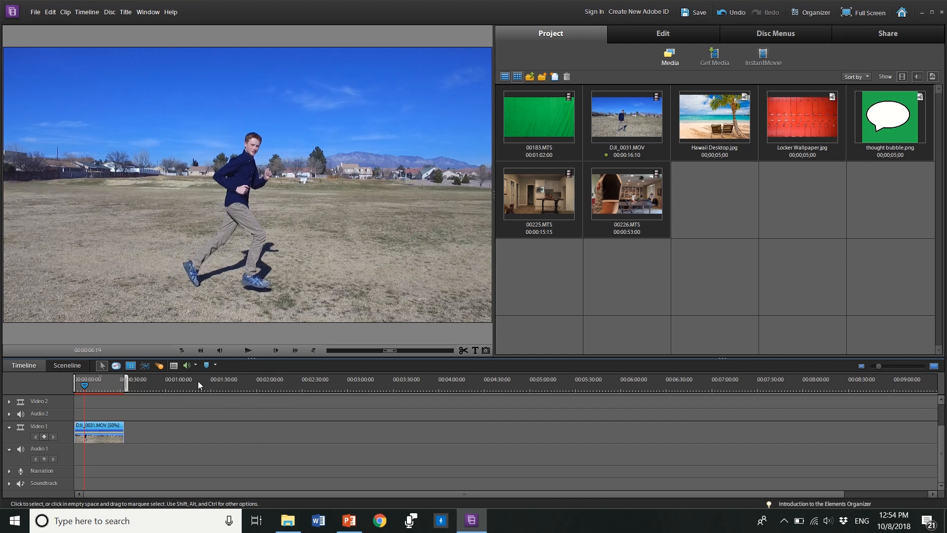
pyautogui.click(253, 351)
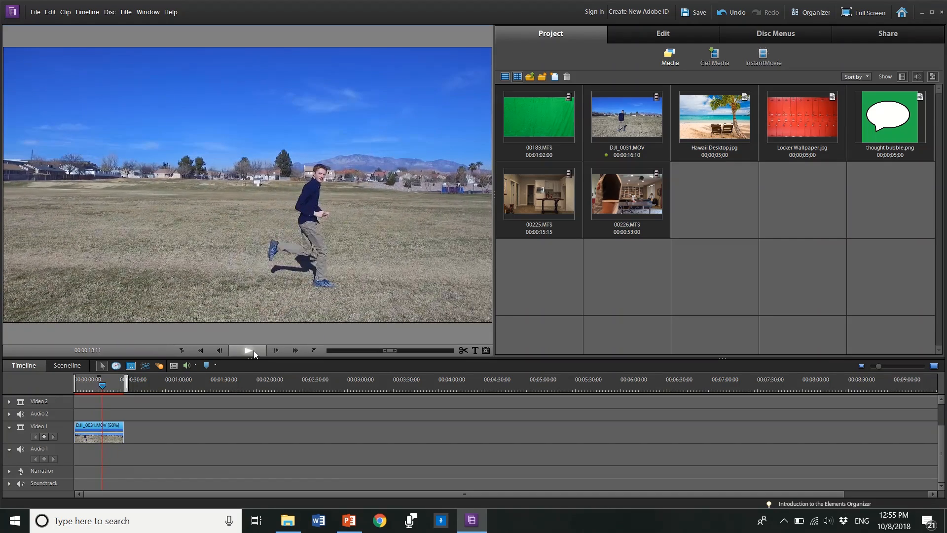
pyautogui.press('Home')
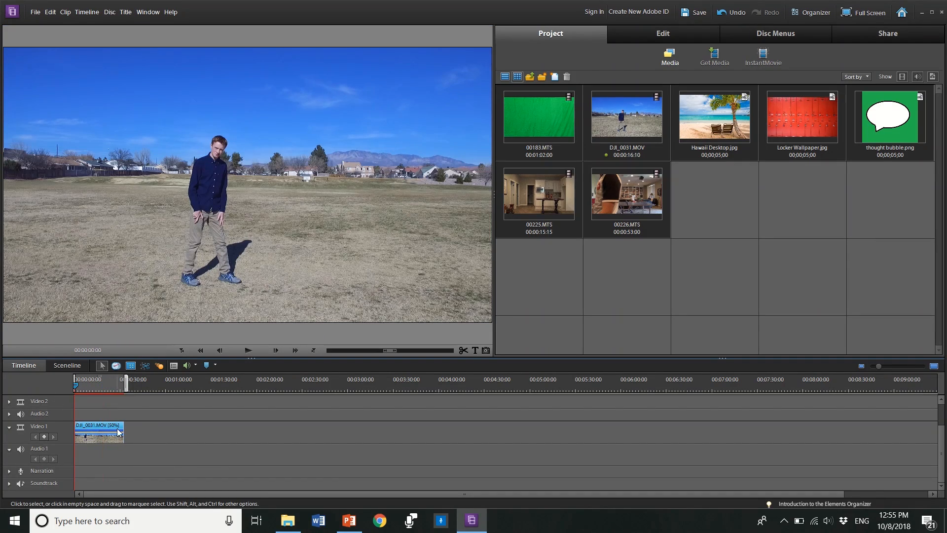
# Step: Set the DJI_0031.MOV clip to 100% speed with Reverse Speed enabled and play it back
pyautogui.rightClick(108, 426)
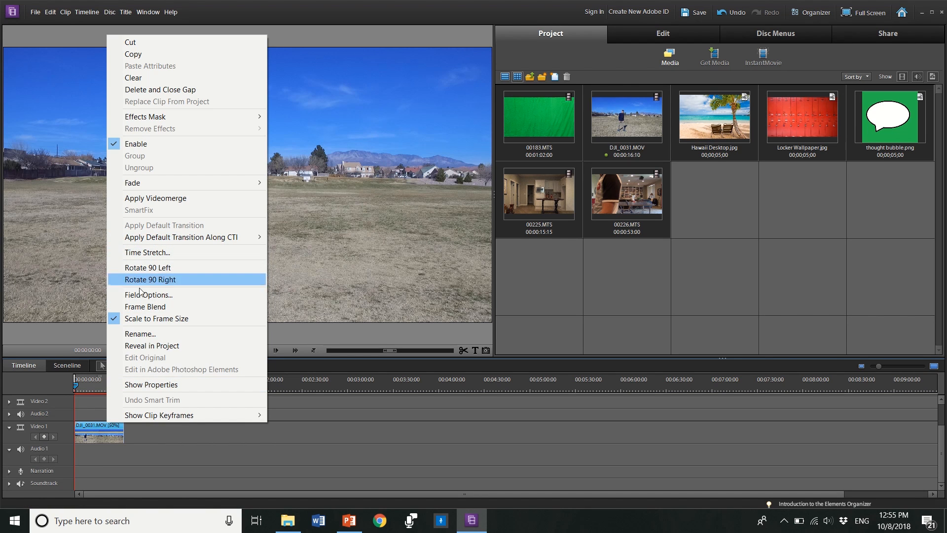
pyautogui.click(157, 253)
pyautogui.click(459, 236)
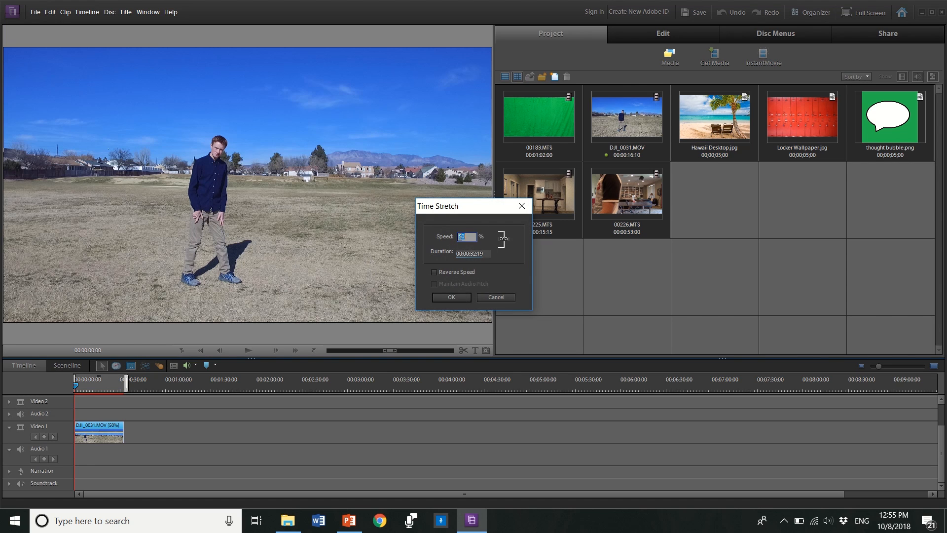
pyautogui.write('100')
pyautogui.click(435, 272)
pyautogui.click(451, 297)
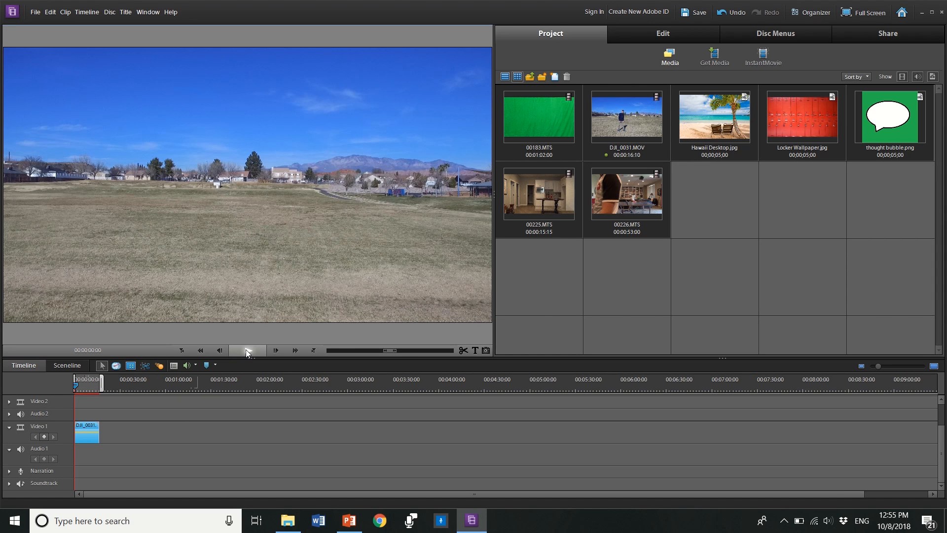
pyautogui.click(247, 351)
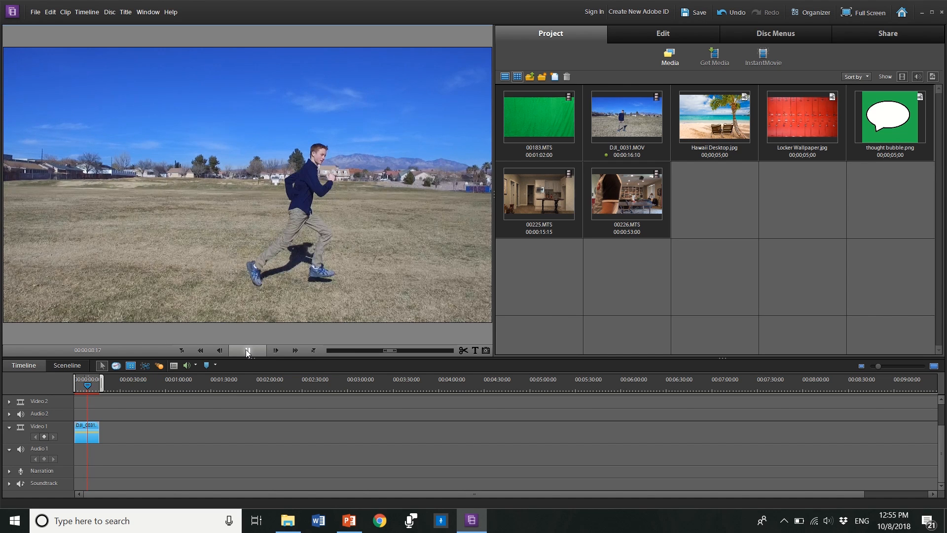
pyautogui.click(247, 350)
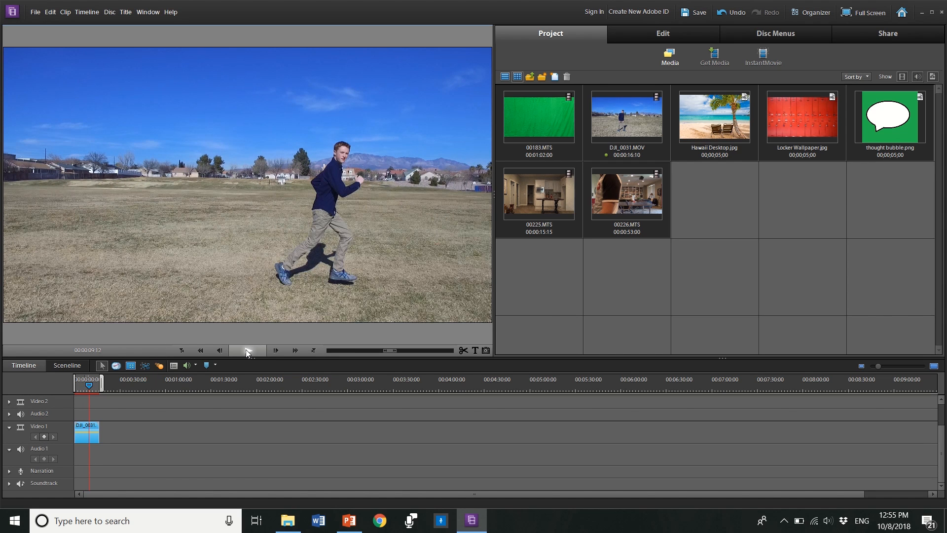